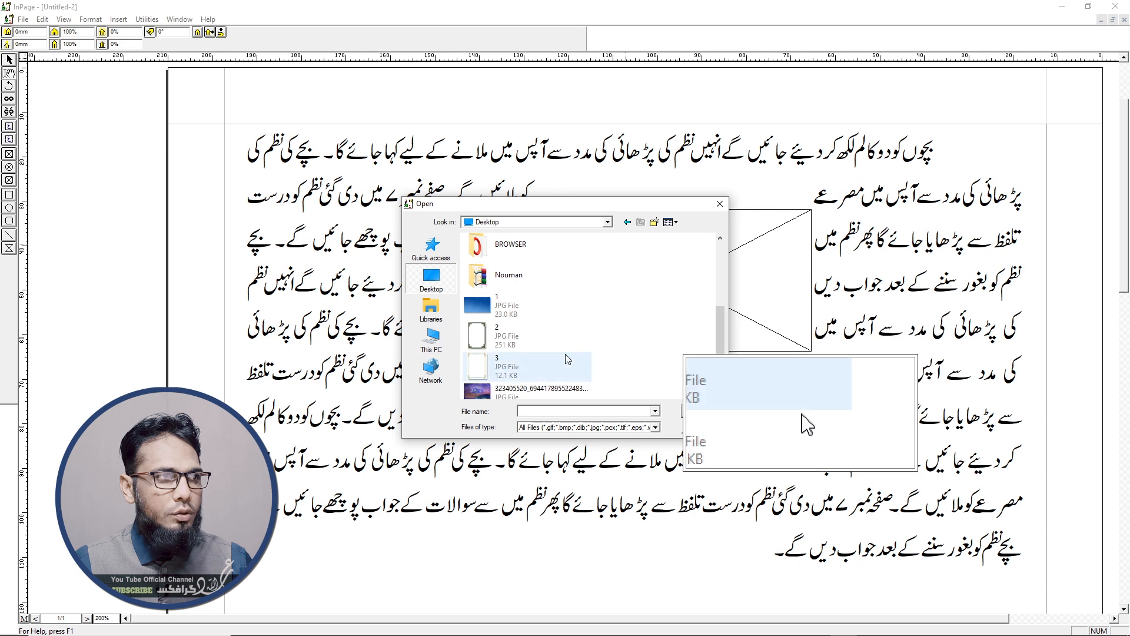
Import the JPG image 1 from the Desktop into the empty picture frame
click(503, 304)
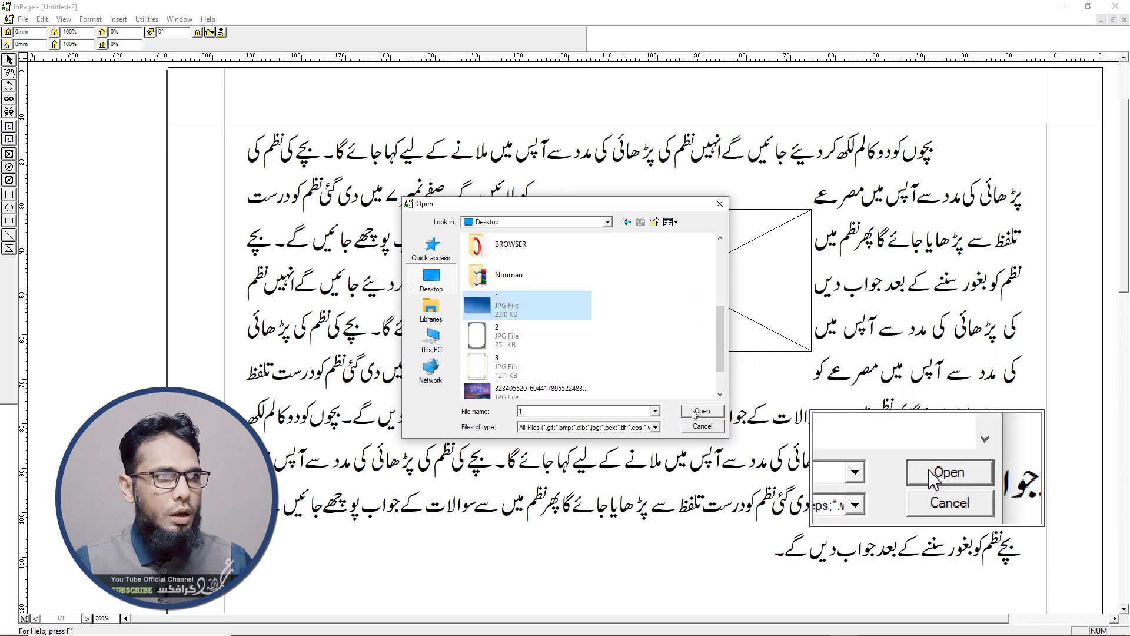
click(694, 415)
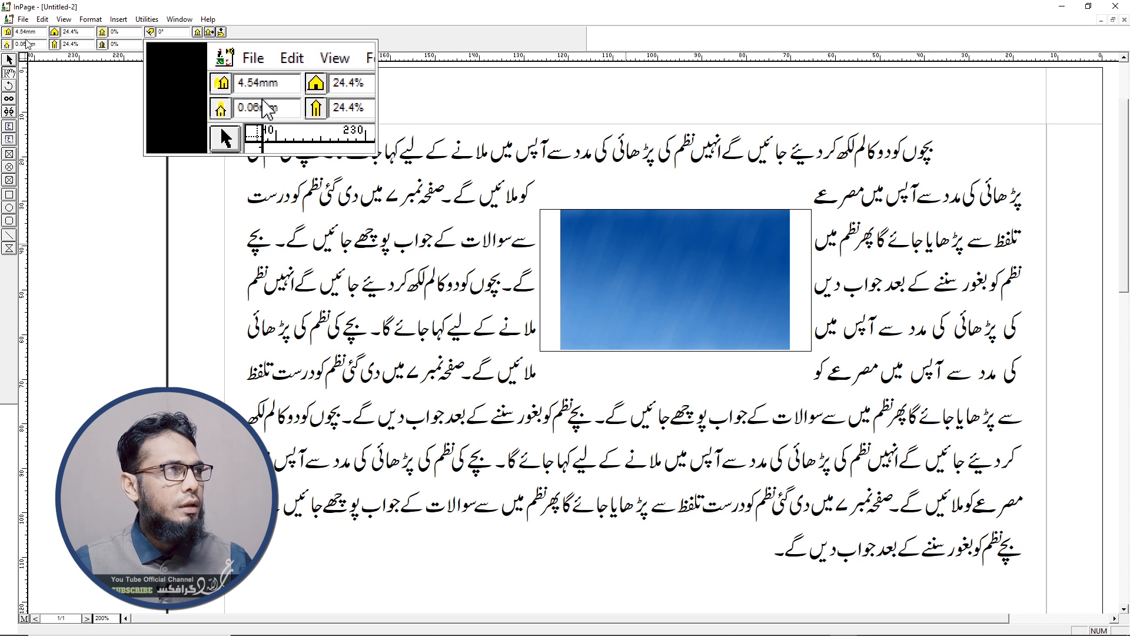
Select the picture inside its frame with the Hand tool and set its horizontal offset to 10 mm
click(564, 220)
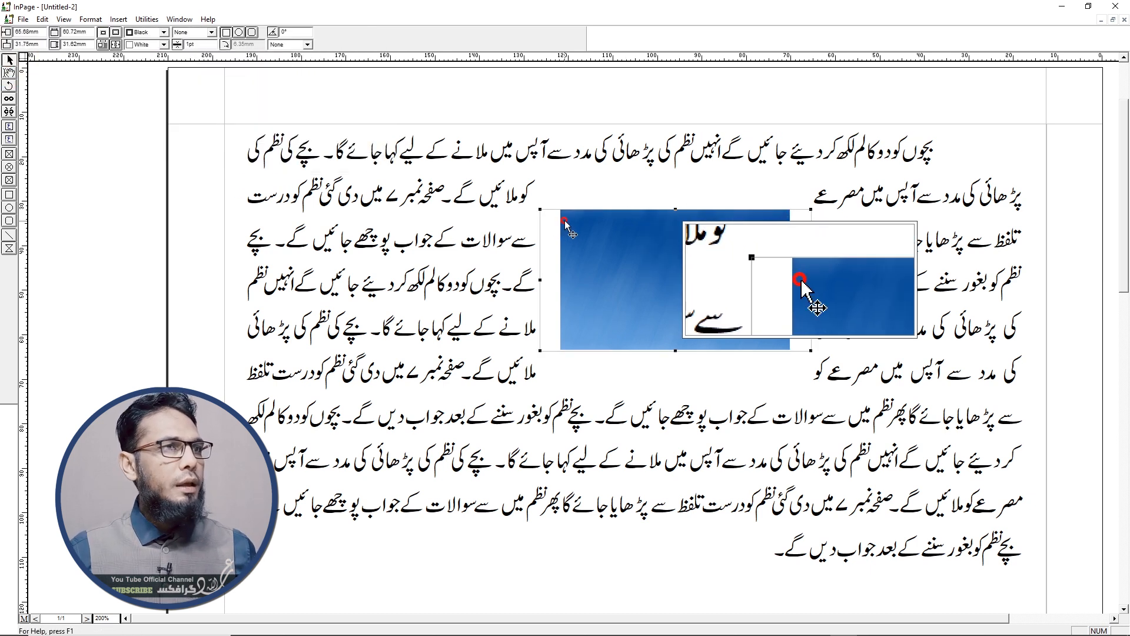
click(9, 74)
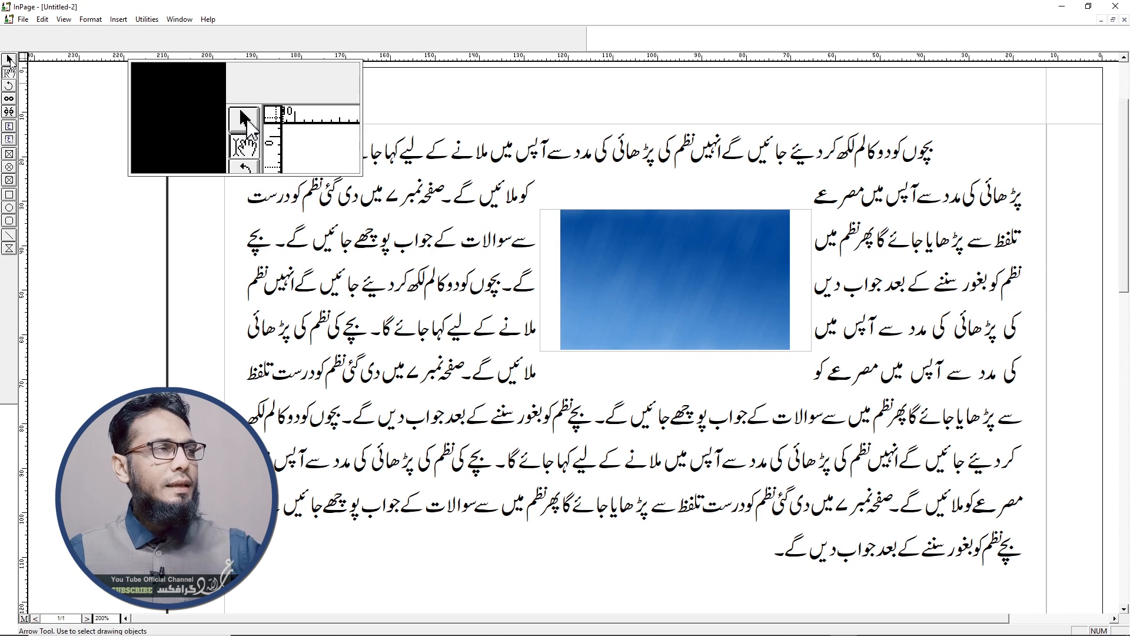
click(10, 61)
click(706, 230)
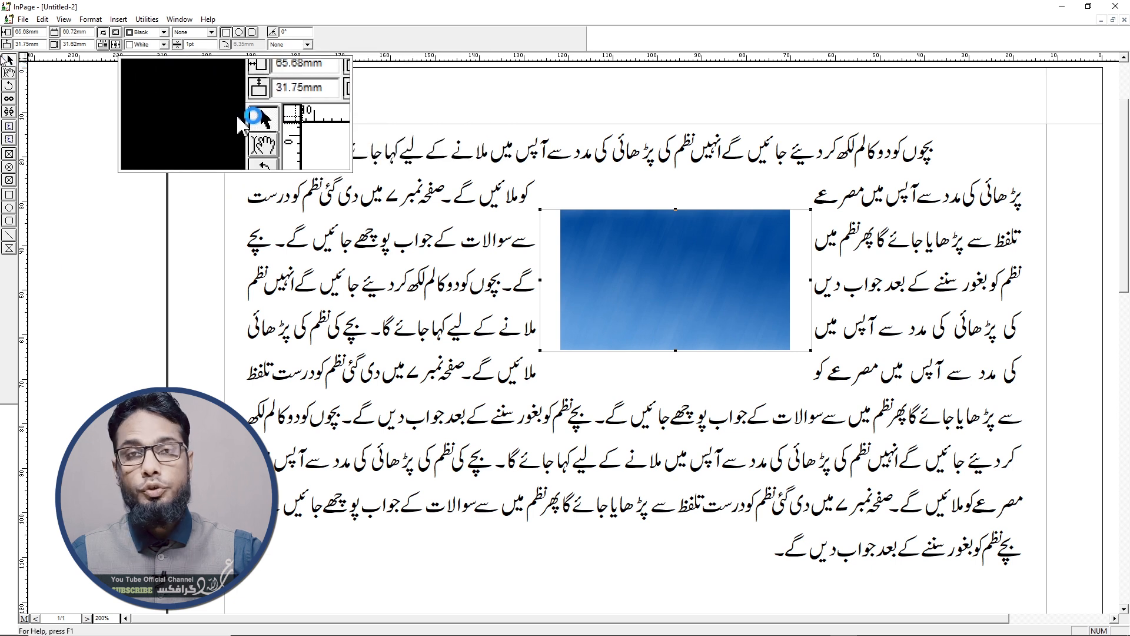
click(9, 75)
click(600, 250)
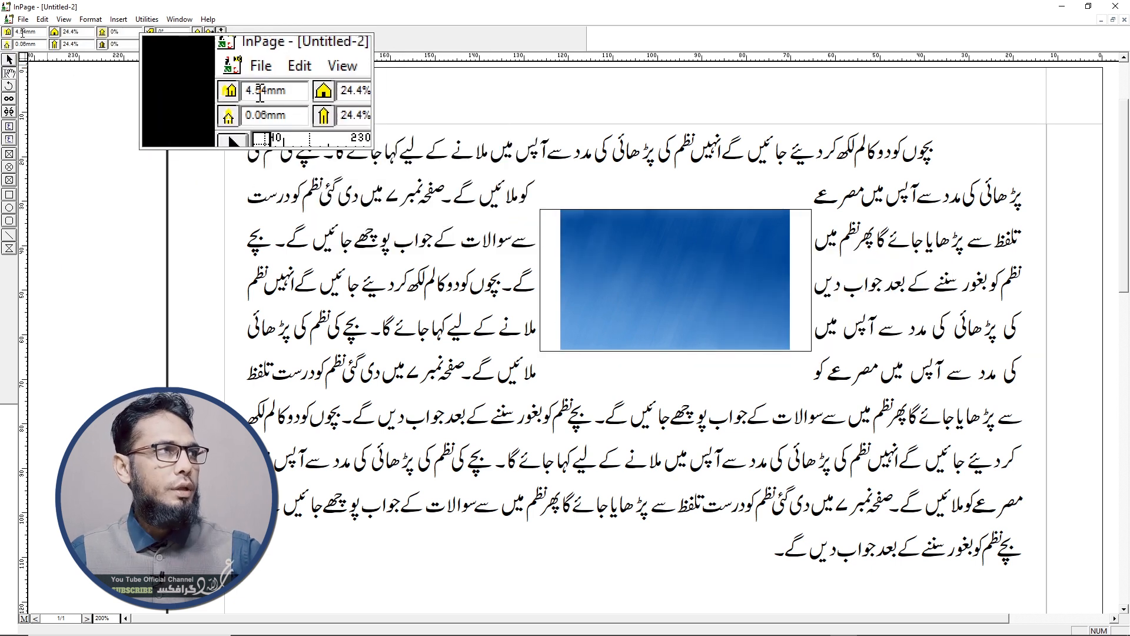
drag(40, 33, 9, 31)
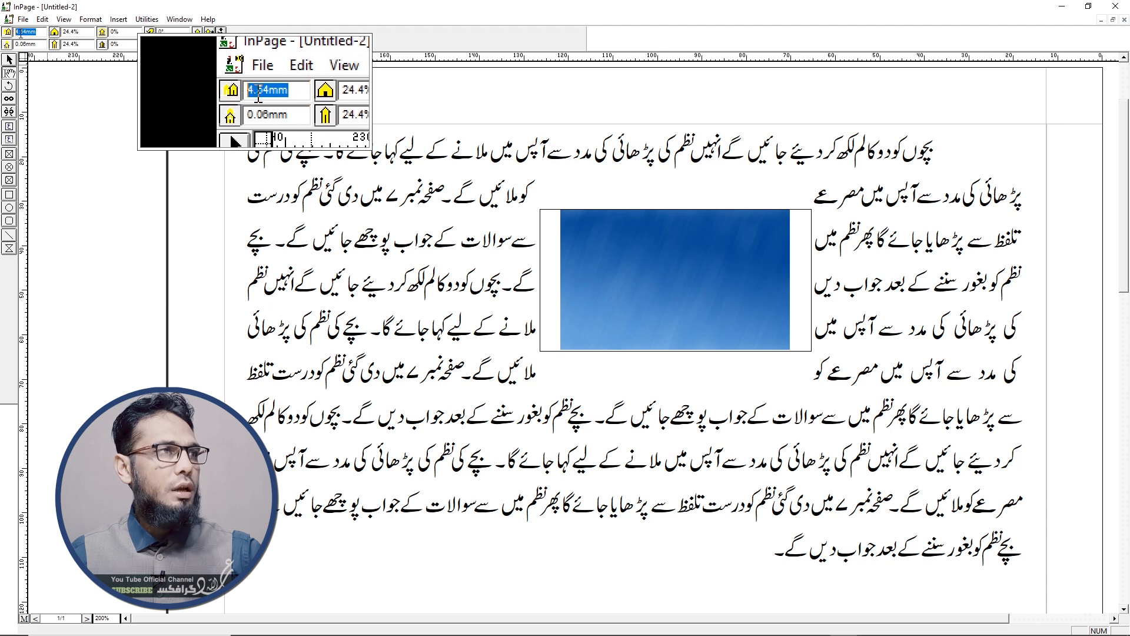
text(10)
key(Return)
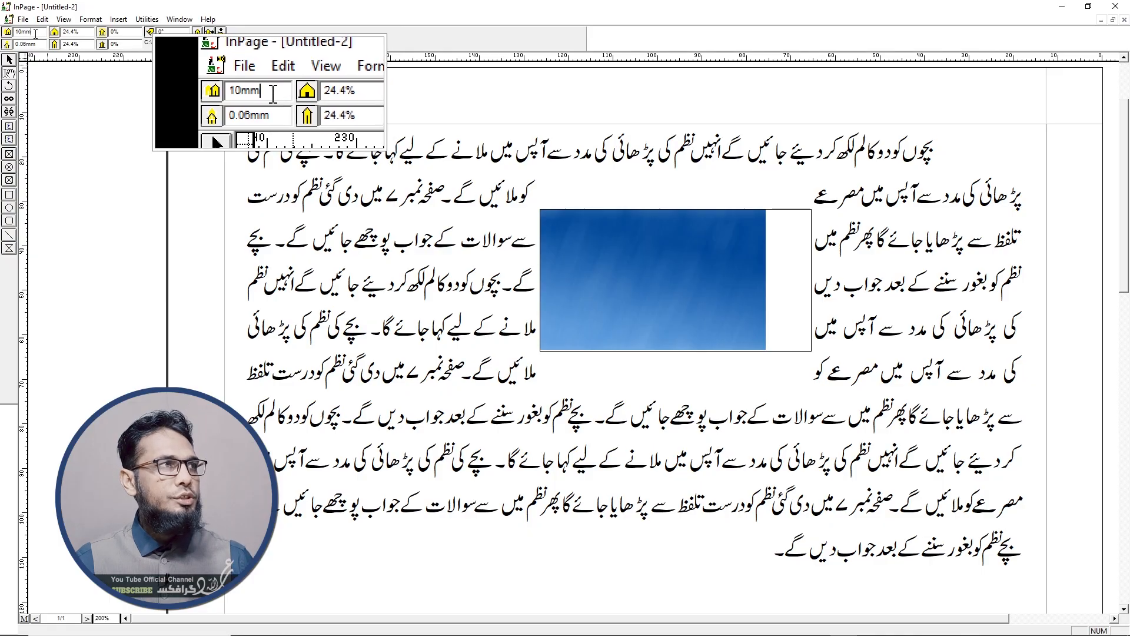
Set the picture's horizontal offset within the frame to 5 mm
click(11, 37)
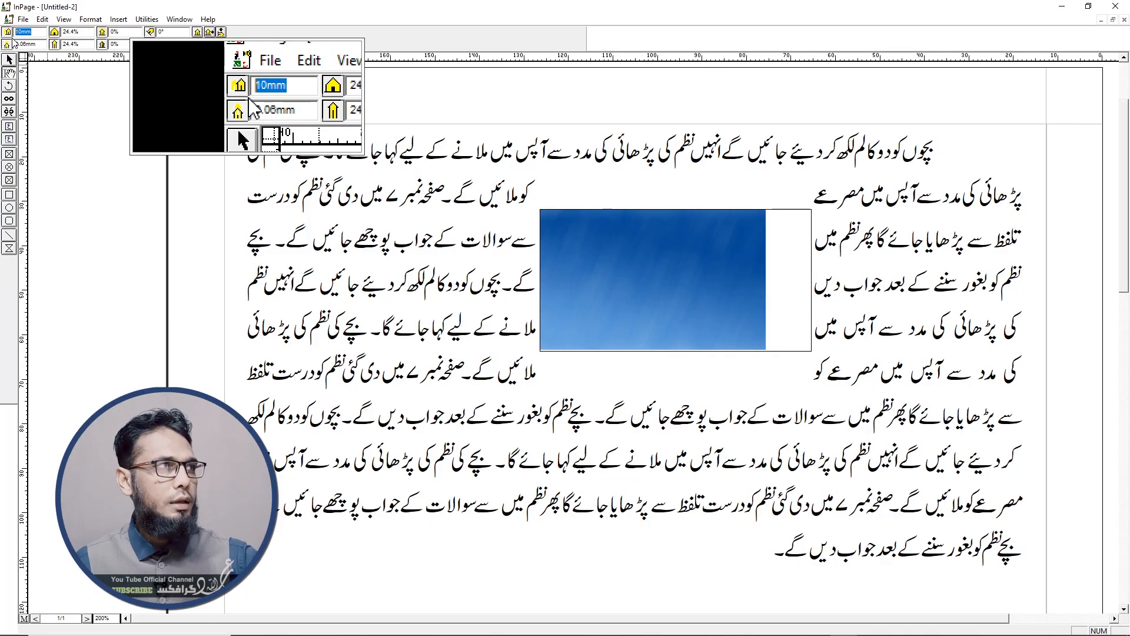
key(Return)
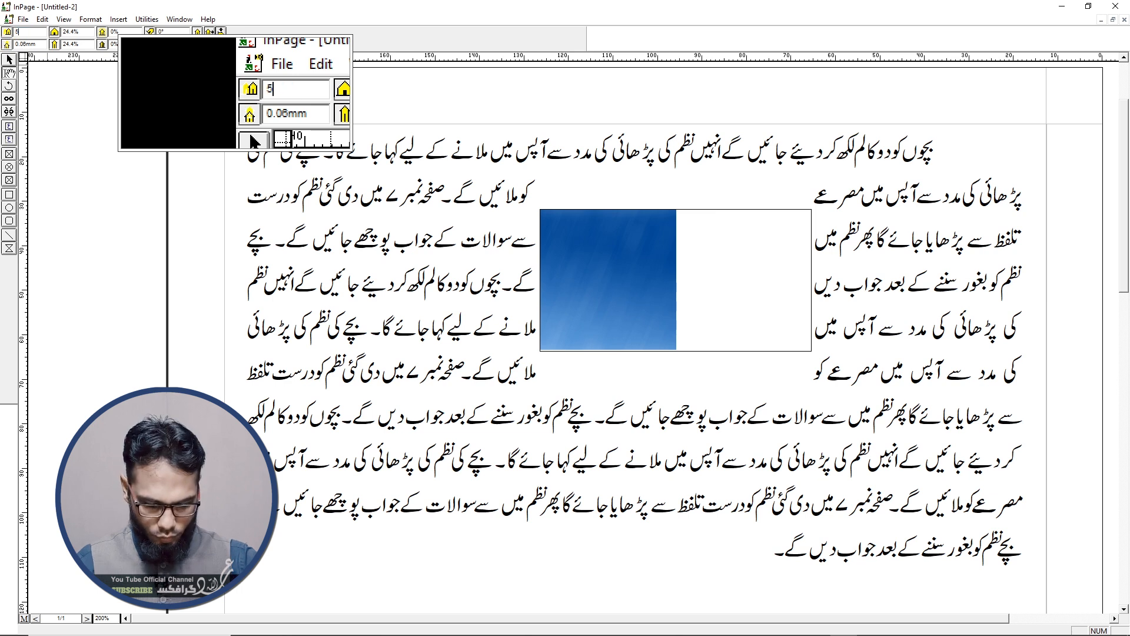
text(5)
key(Return)
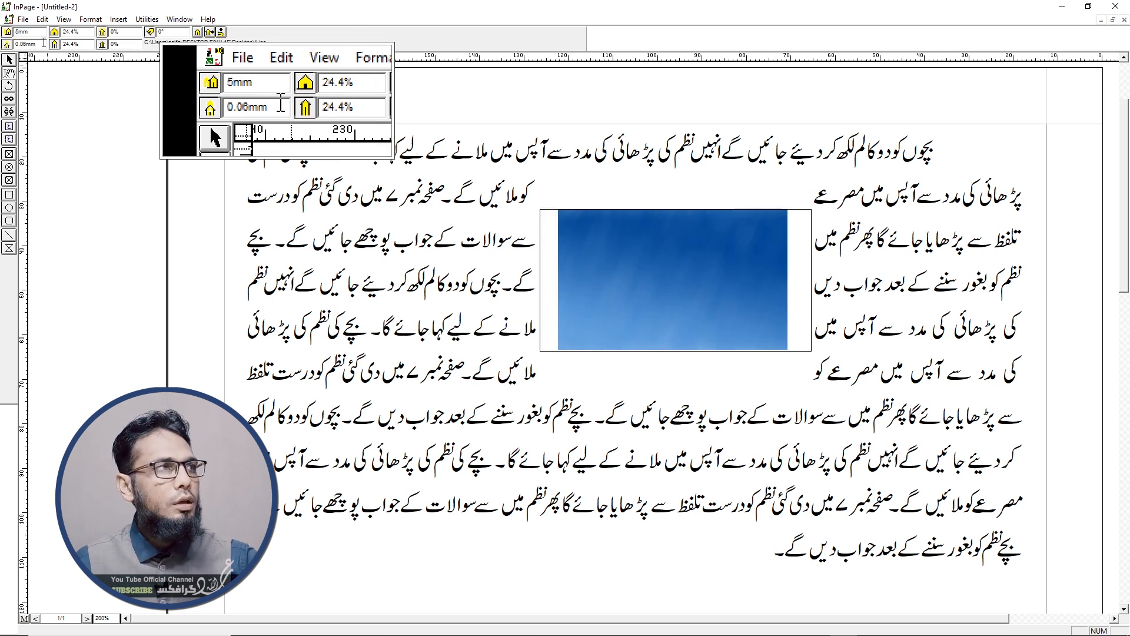
Try vertical offsets of 5 mm and 10 mm for the picture within the frame
click(17, 45)
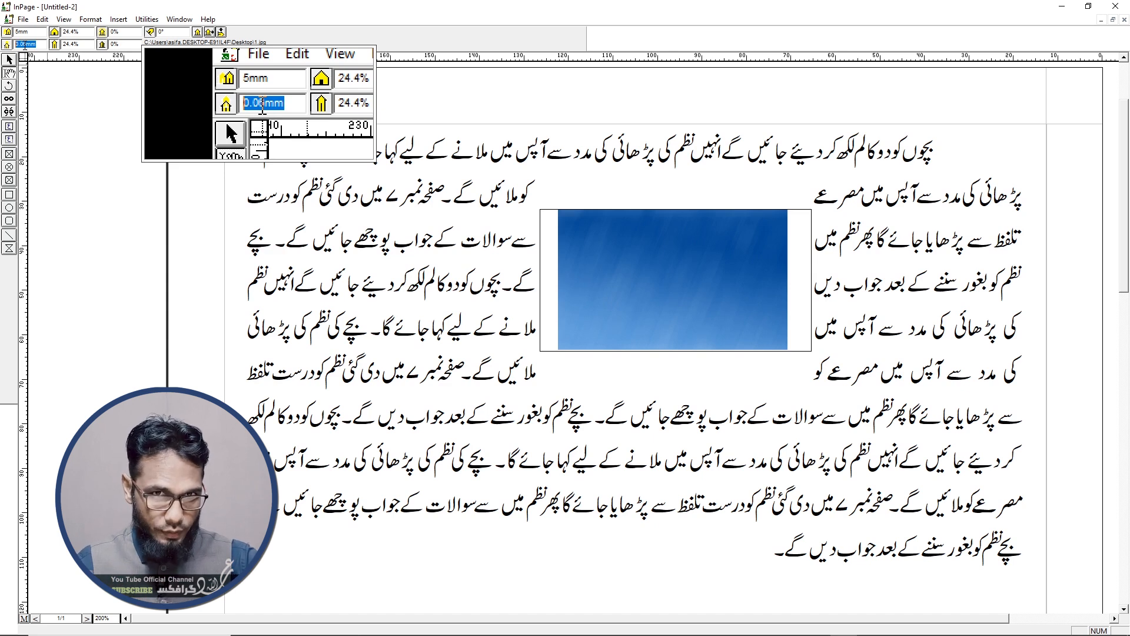
key(Return)
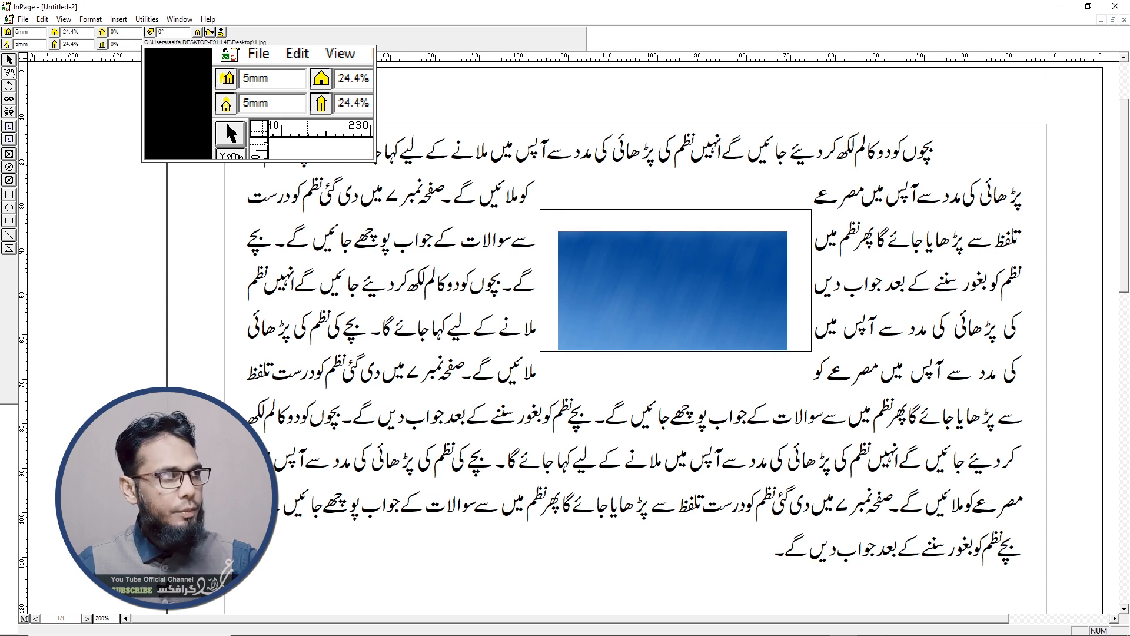
drag(28, 45, 2, 40)
text(1)
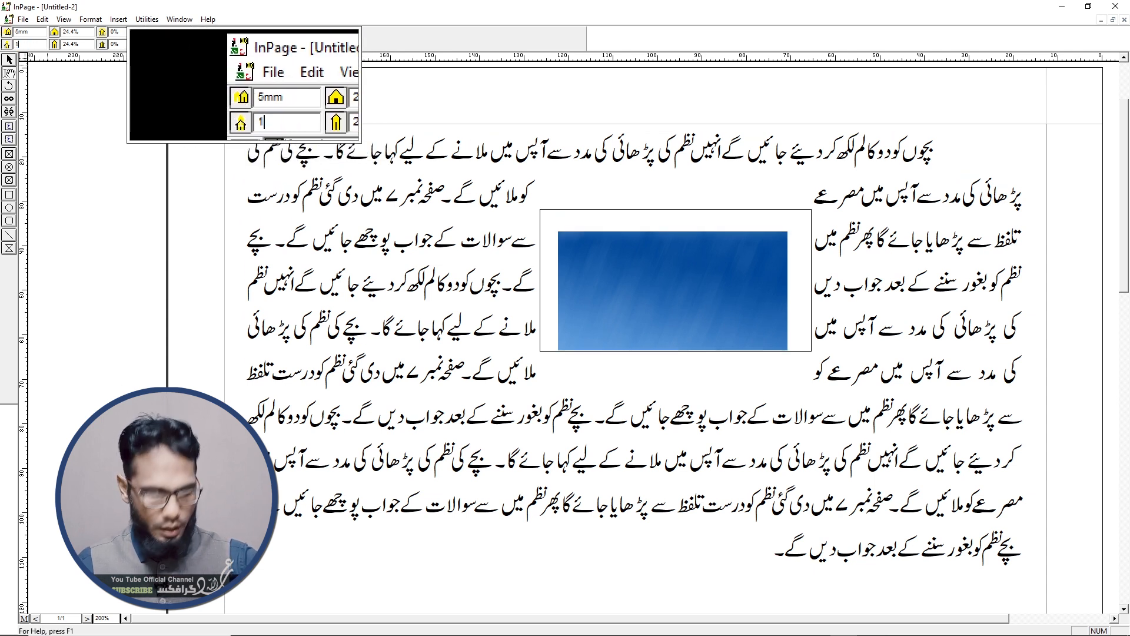
text(0)
key(Return)
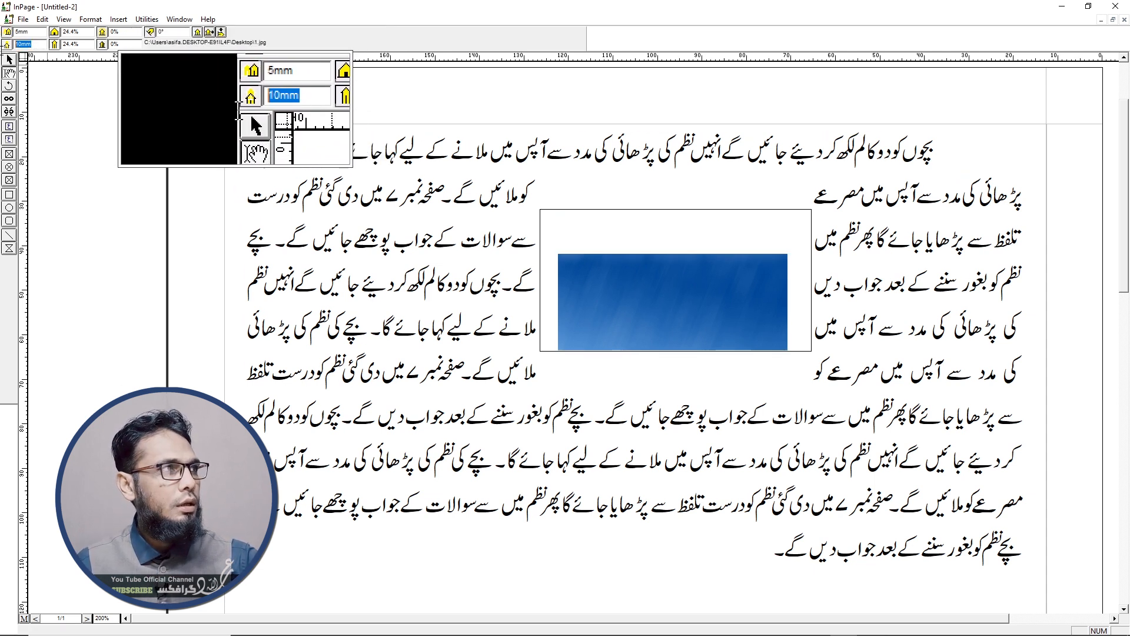
Set the picture's vertical offset to 0 mm and its horizontal scale to 50%
text(0)
key(Return)
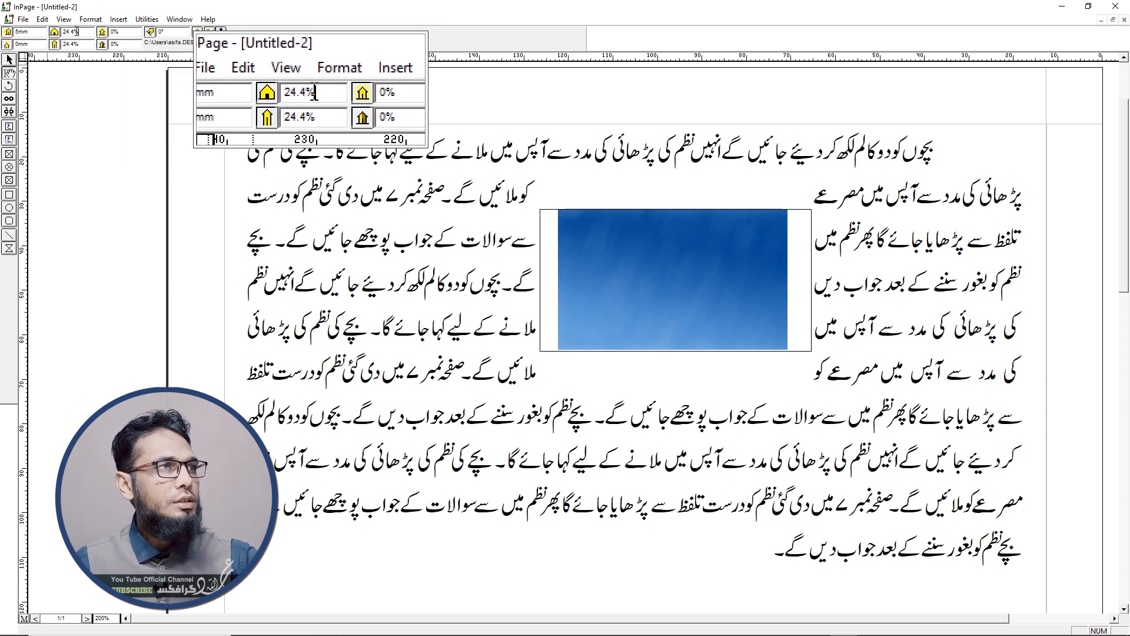
drag(84, 32, 64, 31)
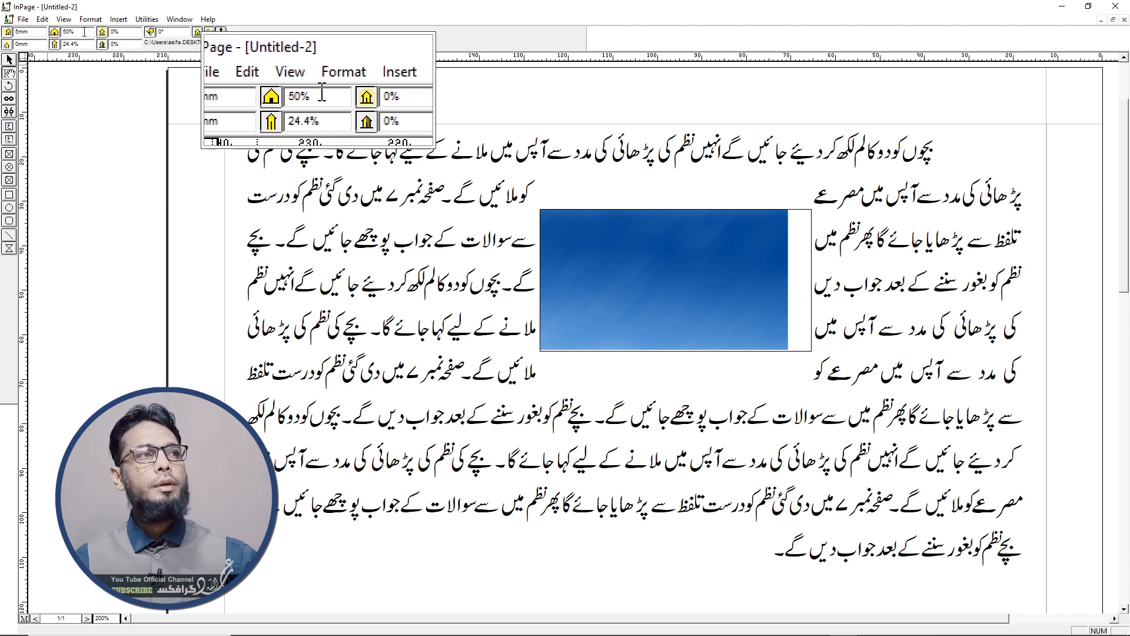
Set the picture's vertical scale to 10%
drag(90, 44, 45, 53)
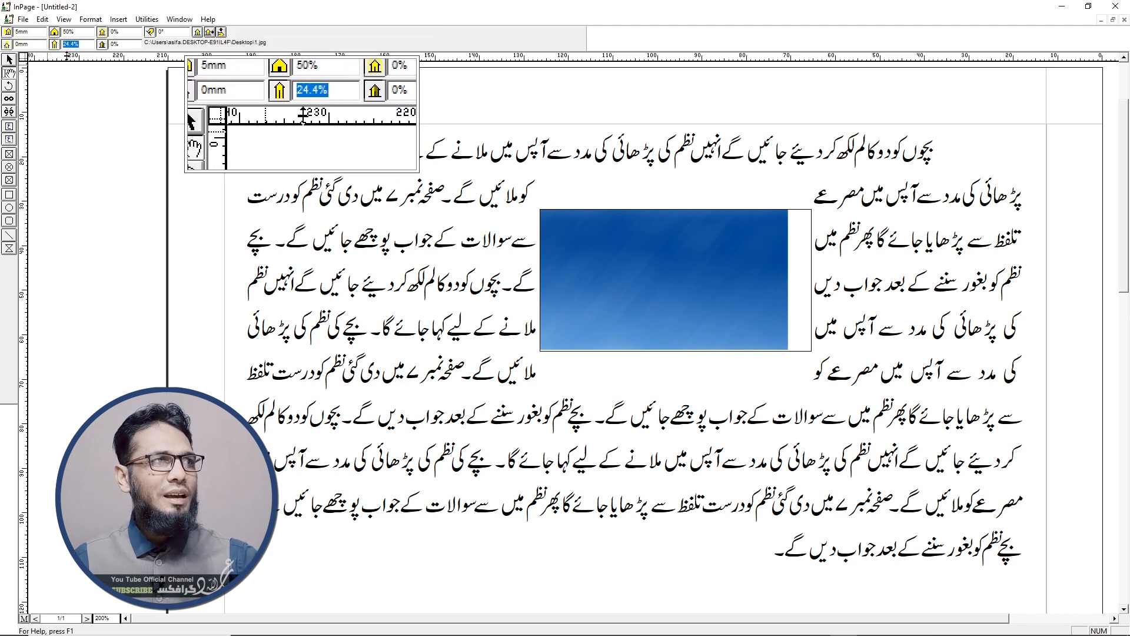
key(Return)
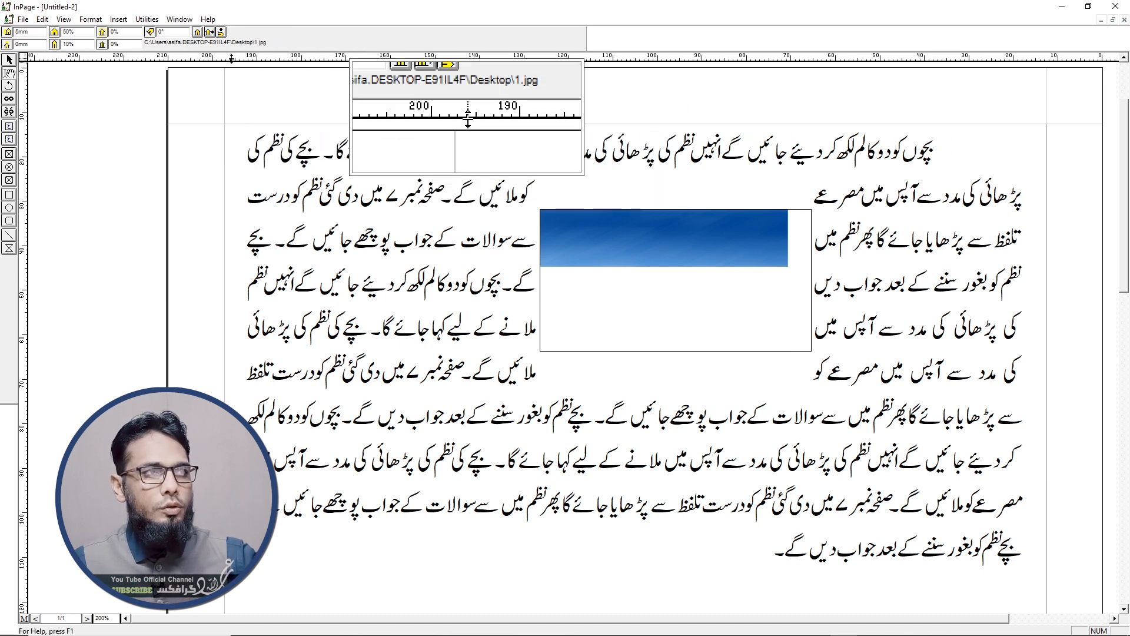
drag(83, 34, 14, 41)
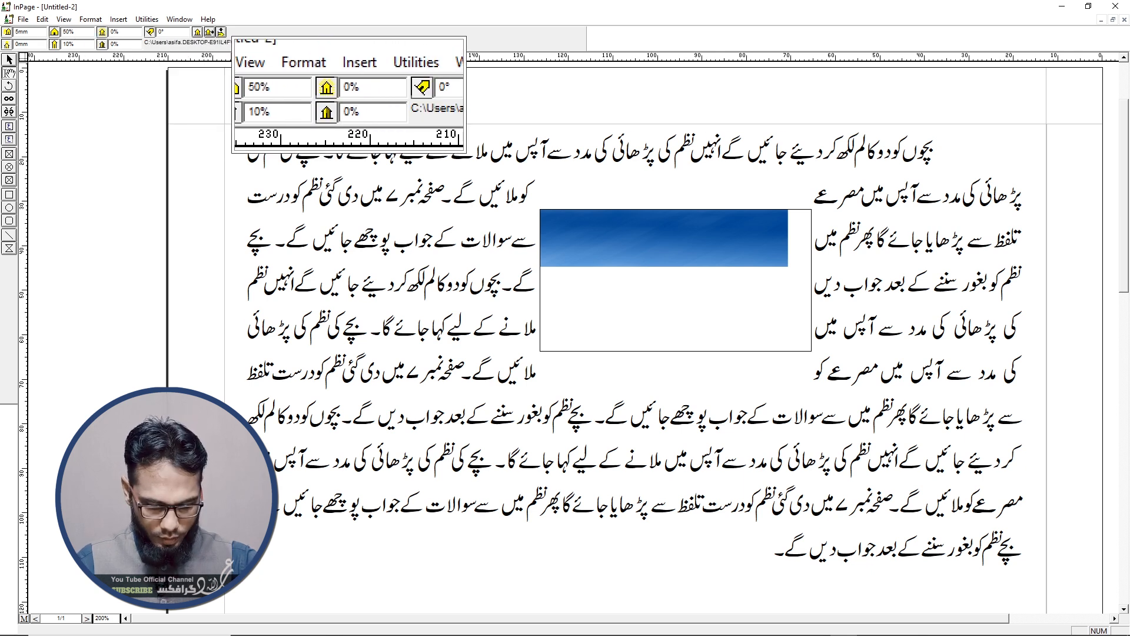
Set the picture's vertical scale to 50% and shift the picture inside the frame so it fills it completely
drag(83, 46, 55, 45)
text(50)
key(Return)
drag(657, 265, 889, 326)
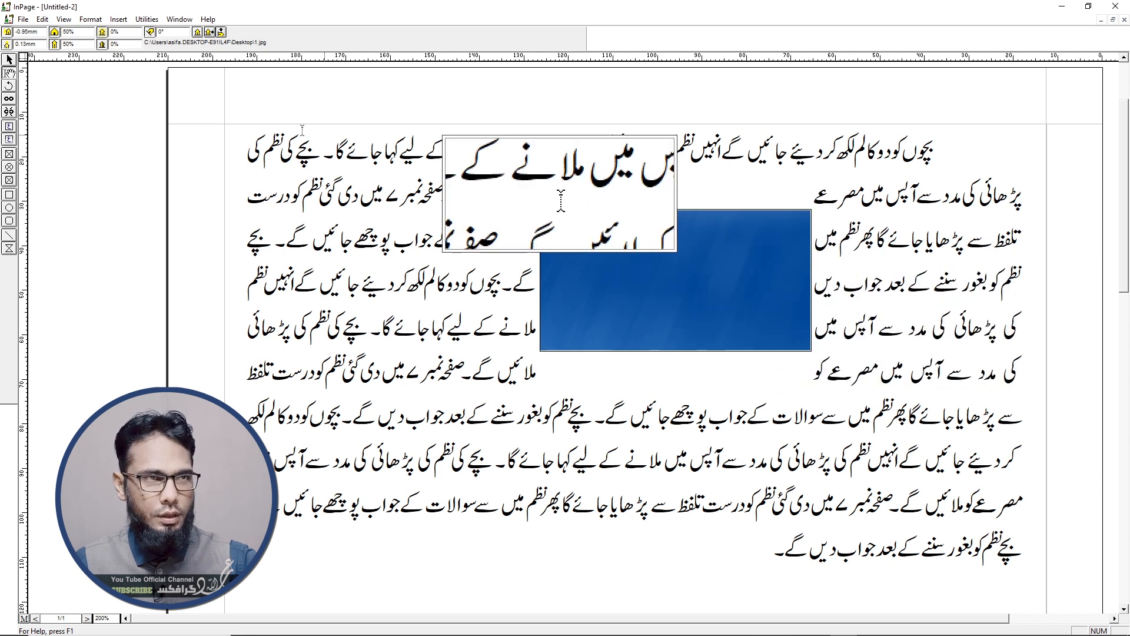
Set the picture's brightness to 50%
double_click(111, 31)
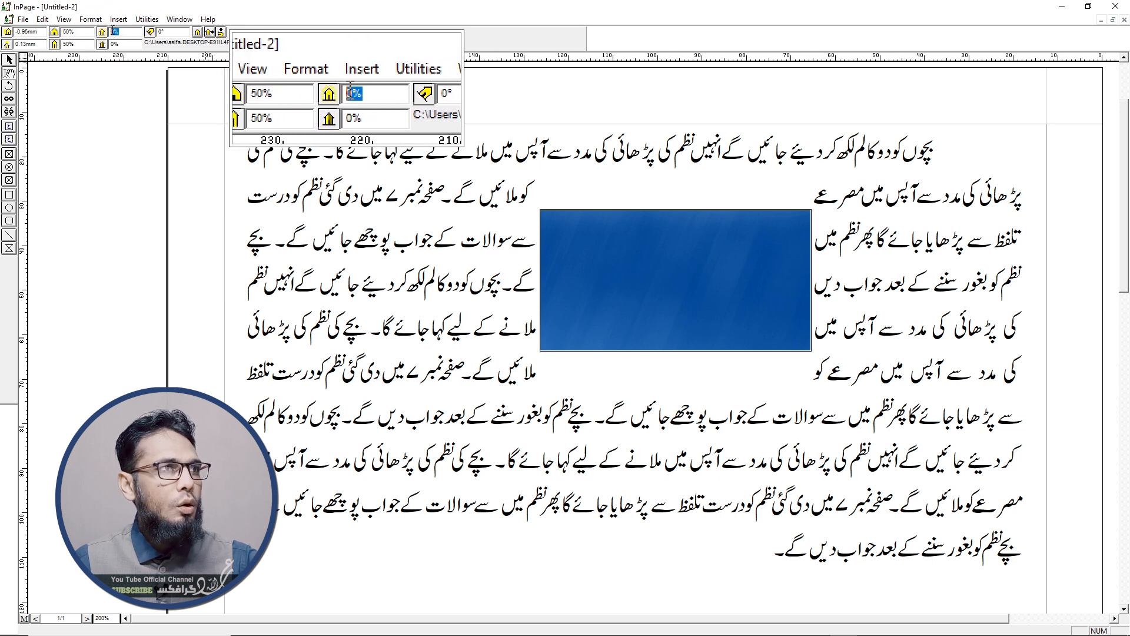
text(50)
key(Return)
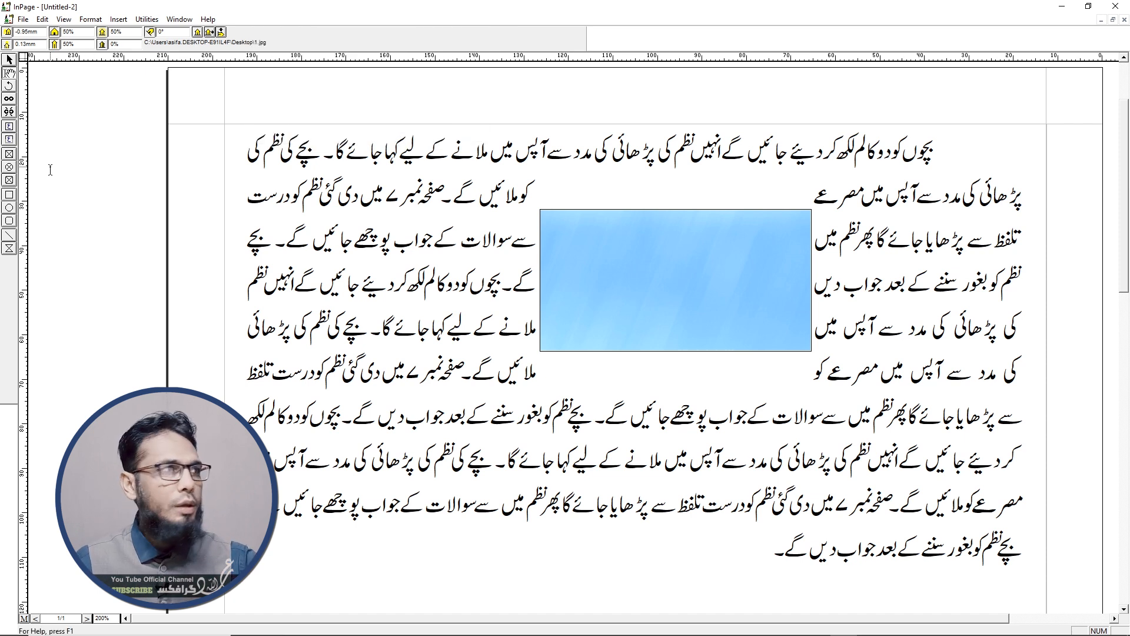
Try a text frame of about 60 by 33 mm with an Urdu sentence stating a name over the picture, and delete it
click(10, 129)
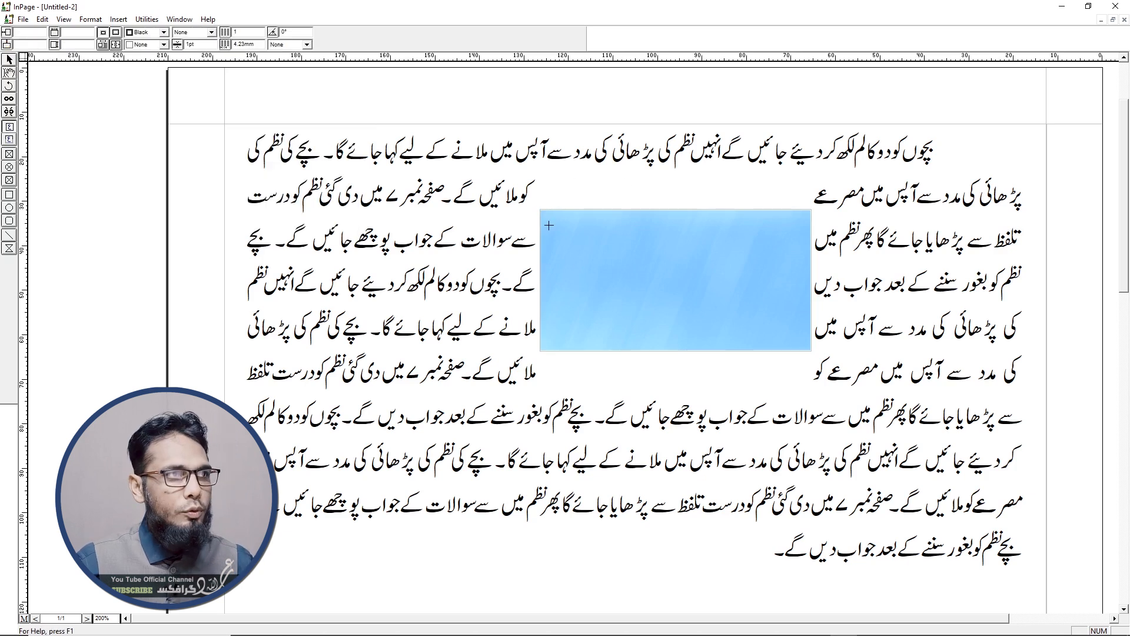
drag(809, 356, 808, 356)
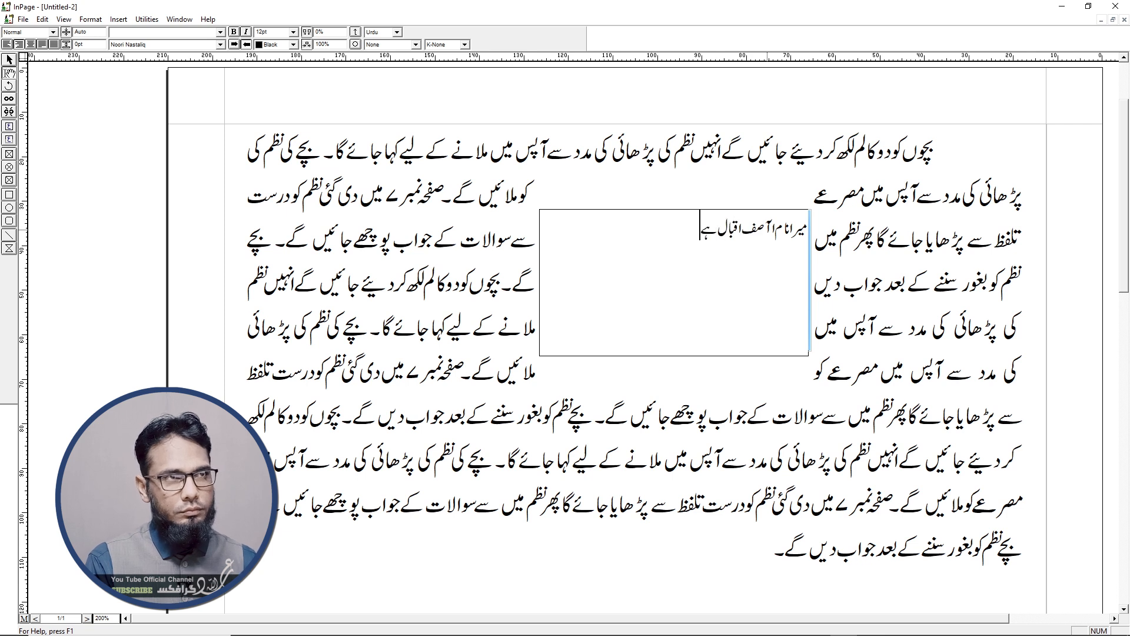
click(686, 249)
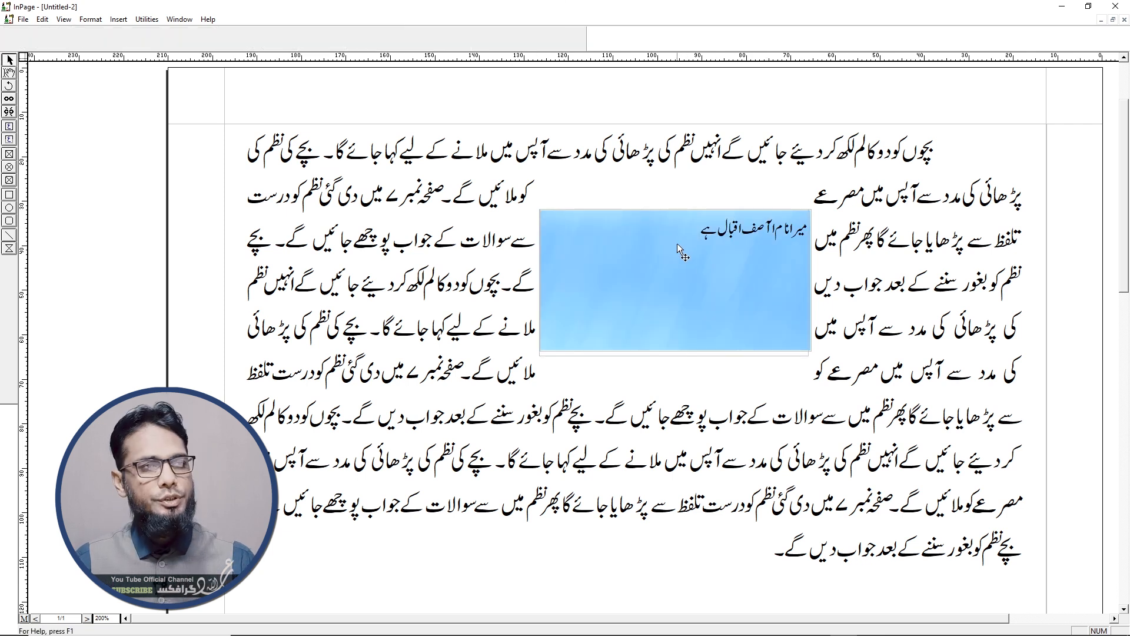
click(675, 247)
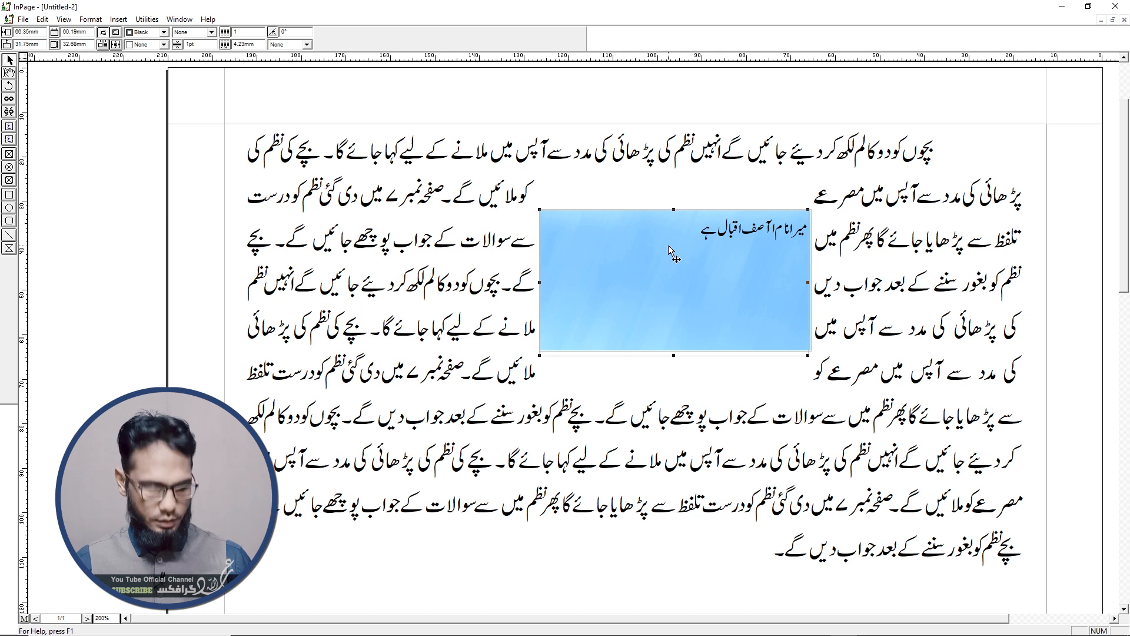
key(Delete)
Select the picture inside its frame with the Hand tool and set its contrast to 10%
click(677, 262)
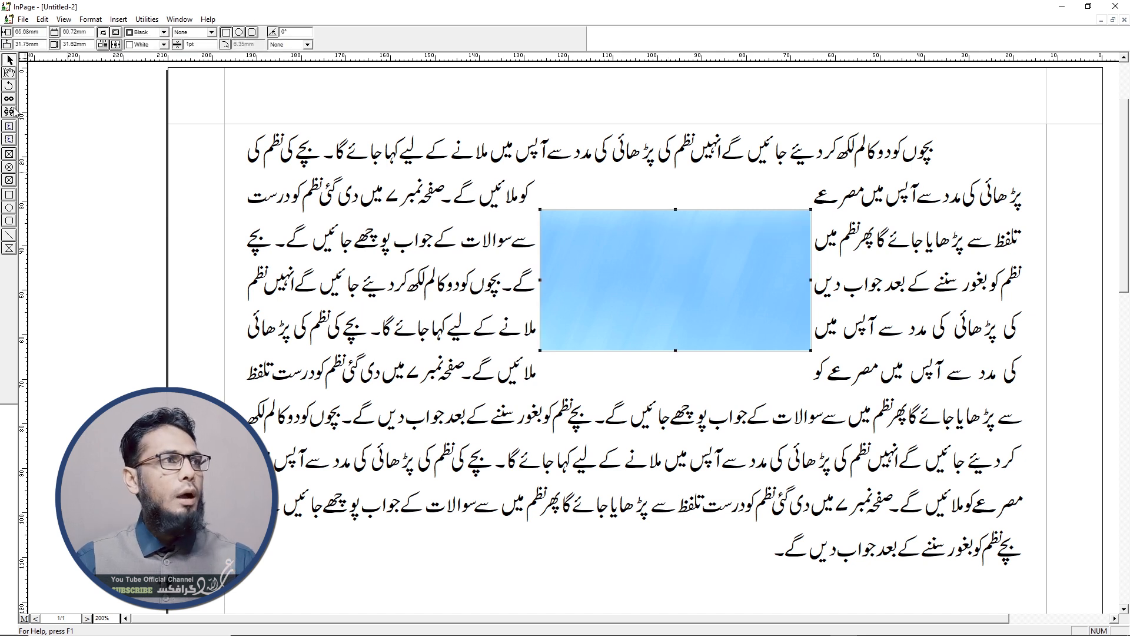
click(10, 73)
click(601, 235)
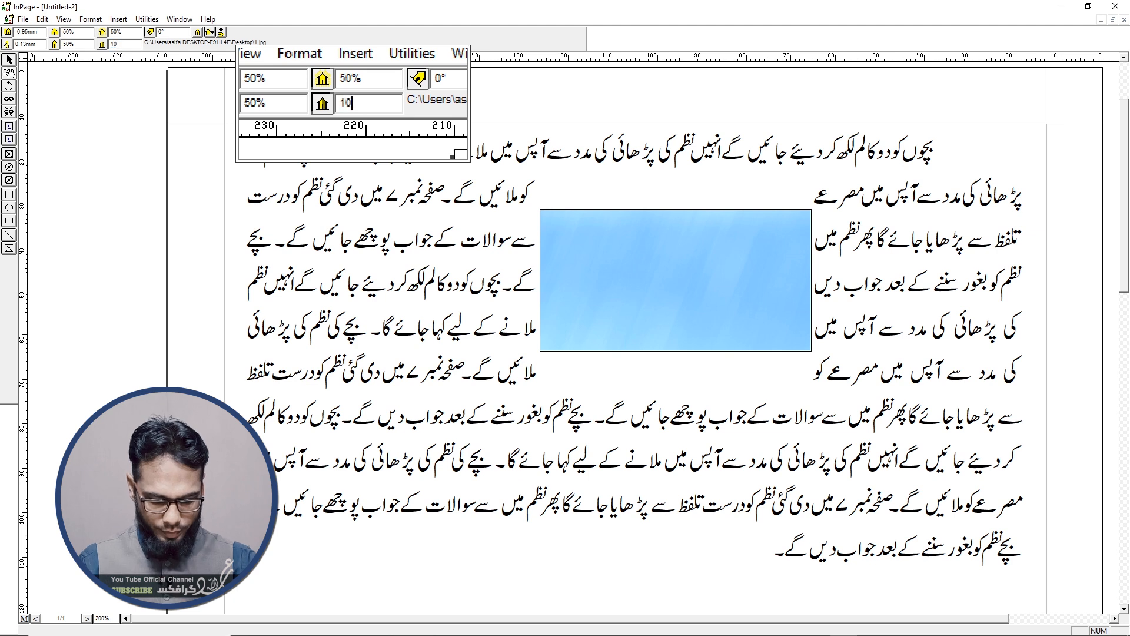
Set the picture's brightness to 0% and its contrast to 20%
click(112, 29)
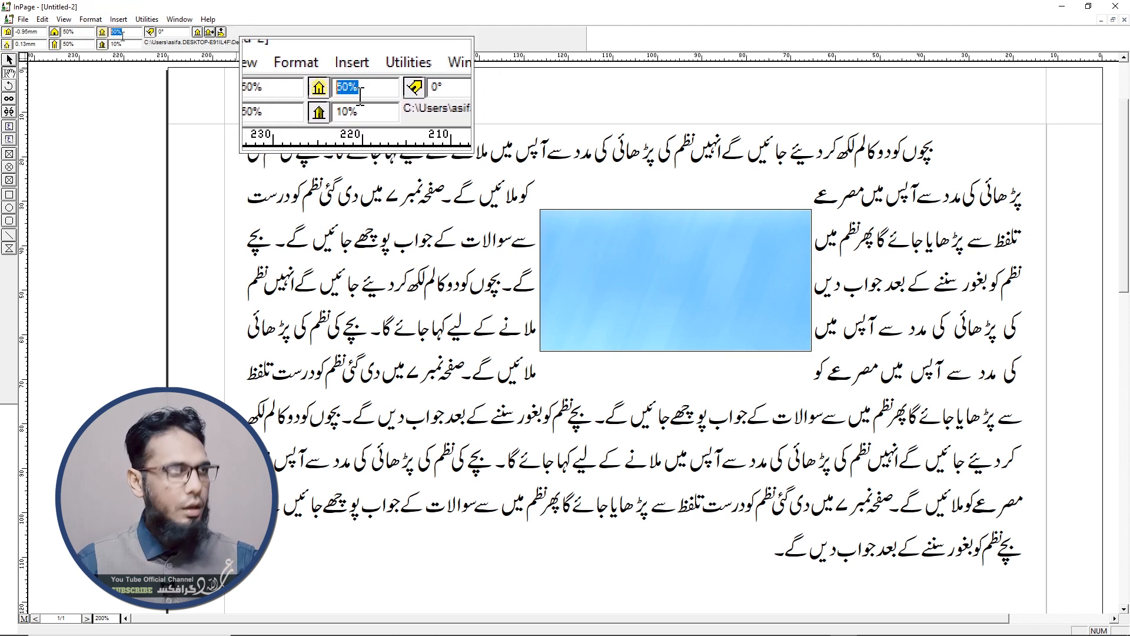
text(0)
key(Tab)
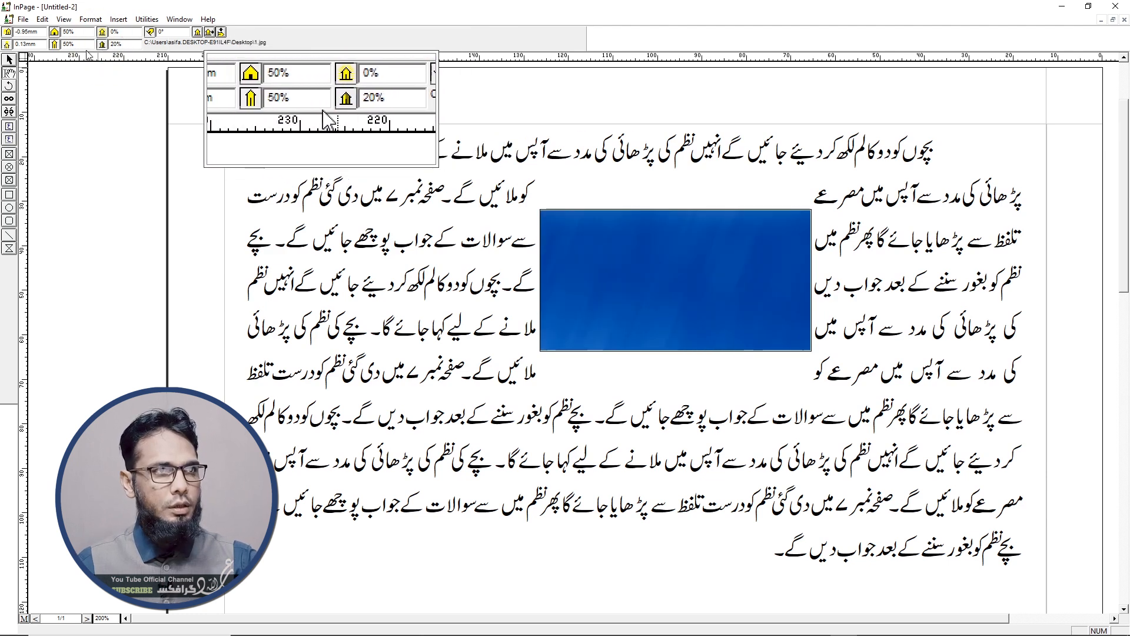
Set the picture's contrast to 100%
drag(126, 45, 83, 41)
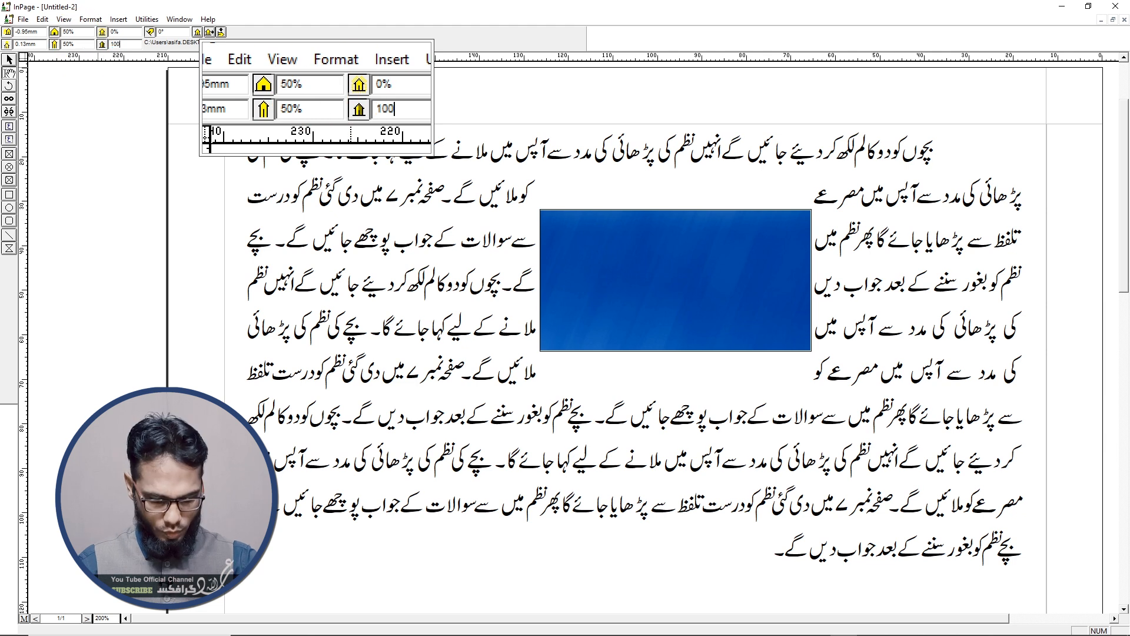
text(100)
key(Return)
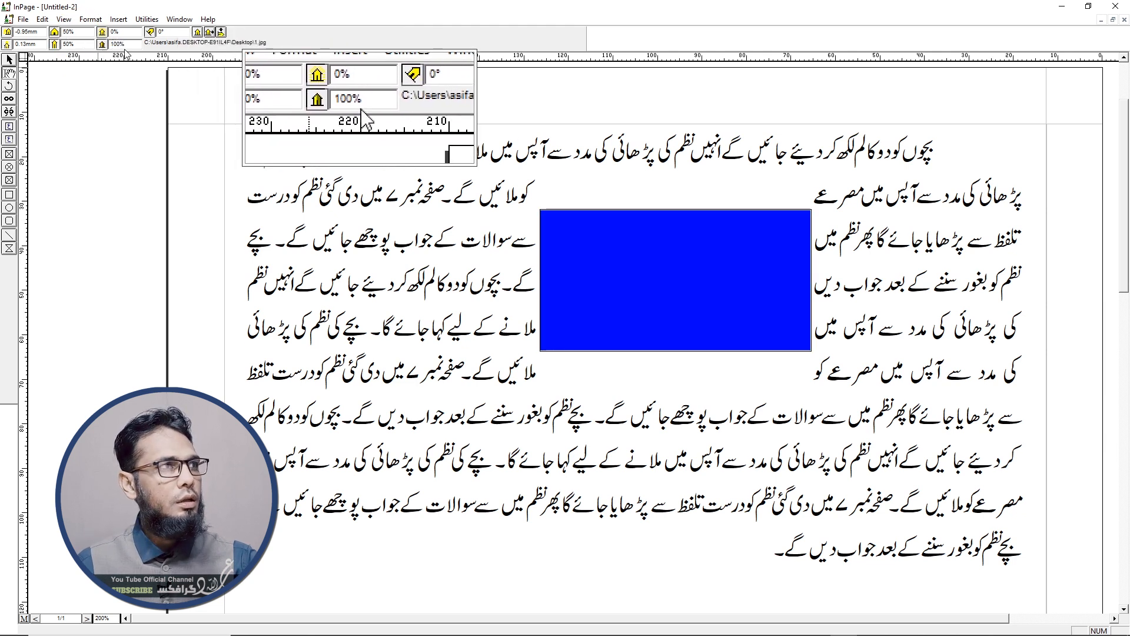
Reset the picture's contrast to 0% and its rotation to 0°
click(80, 44)
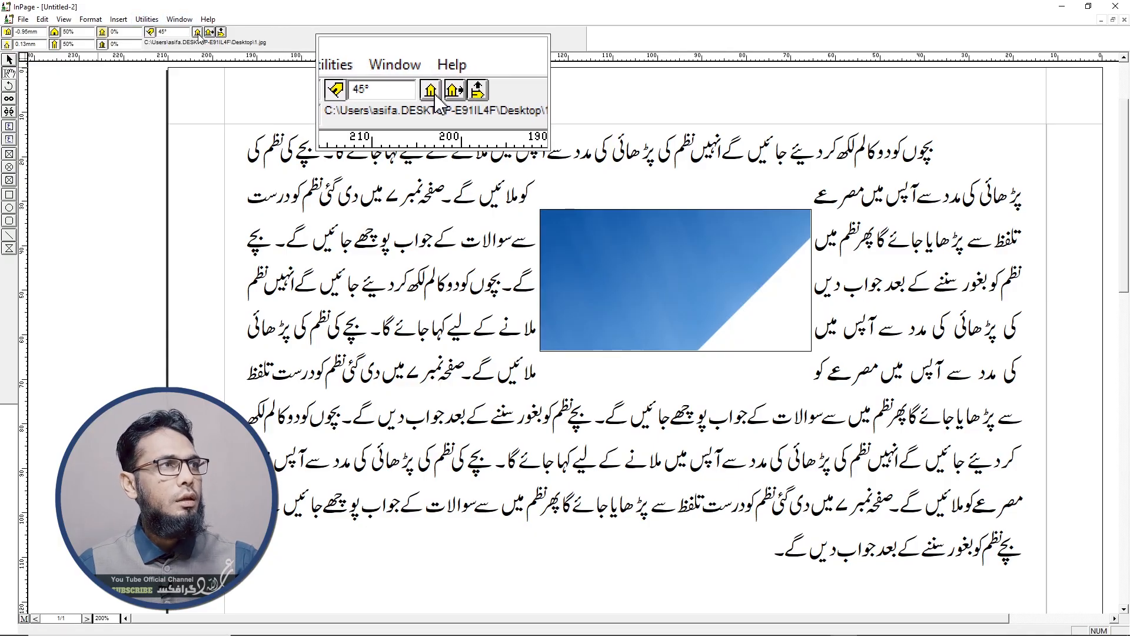
click(141, 29)
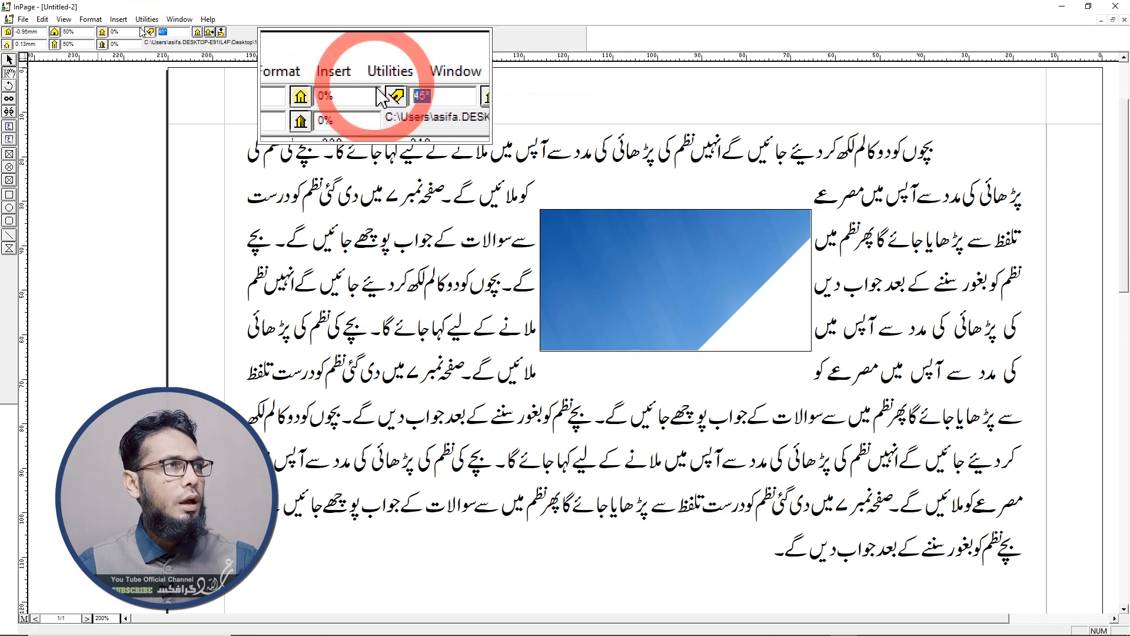
text(0)
key(Return)
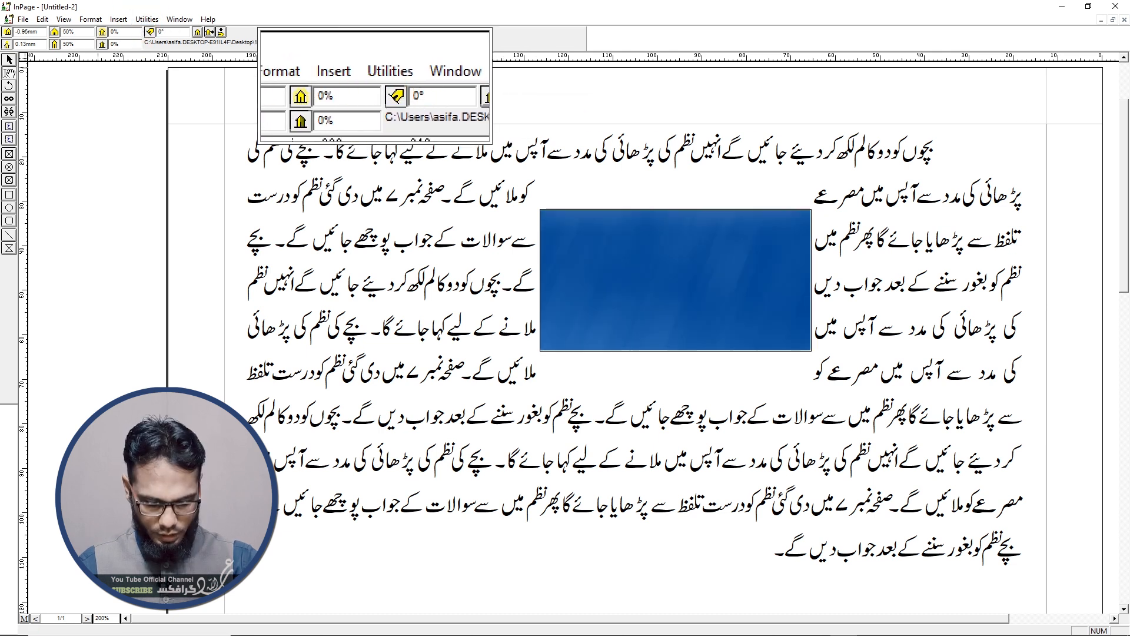
Center the picture within its frame and toggle its horizontal and vertical flips several times
click(198, 33)
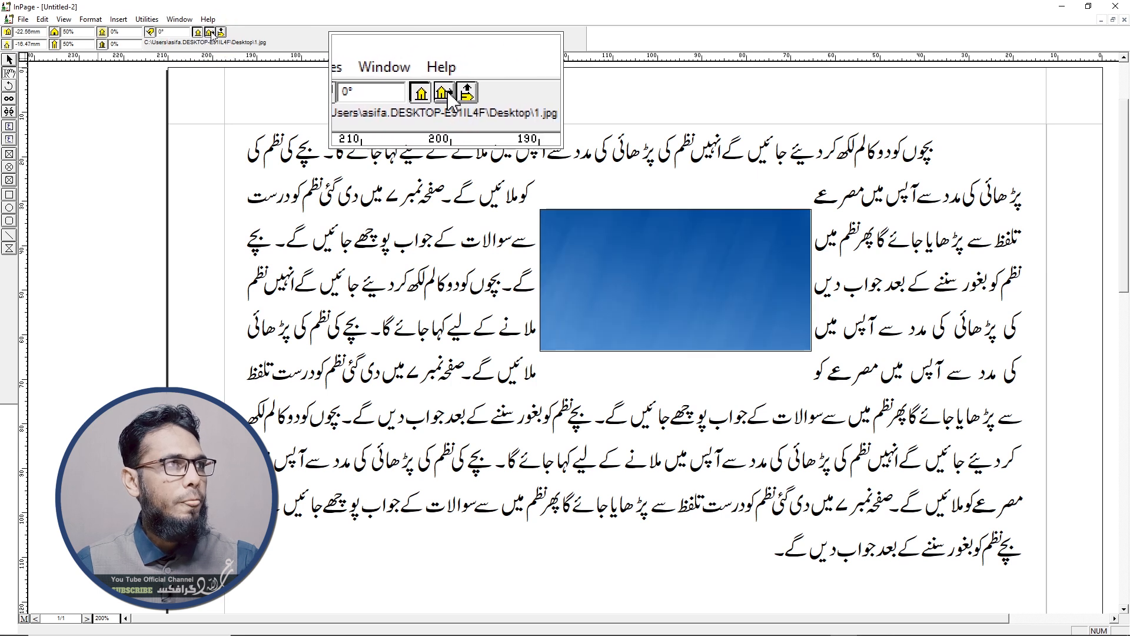
click(212, 32)
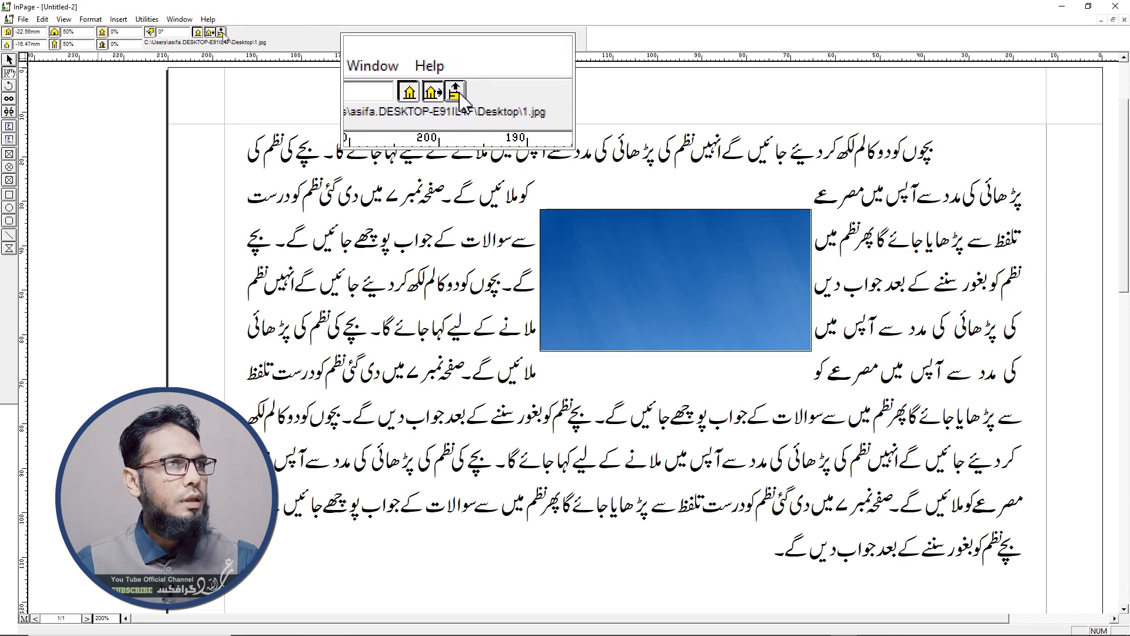
click(221, 32)
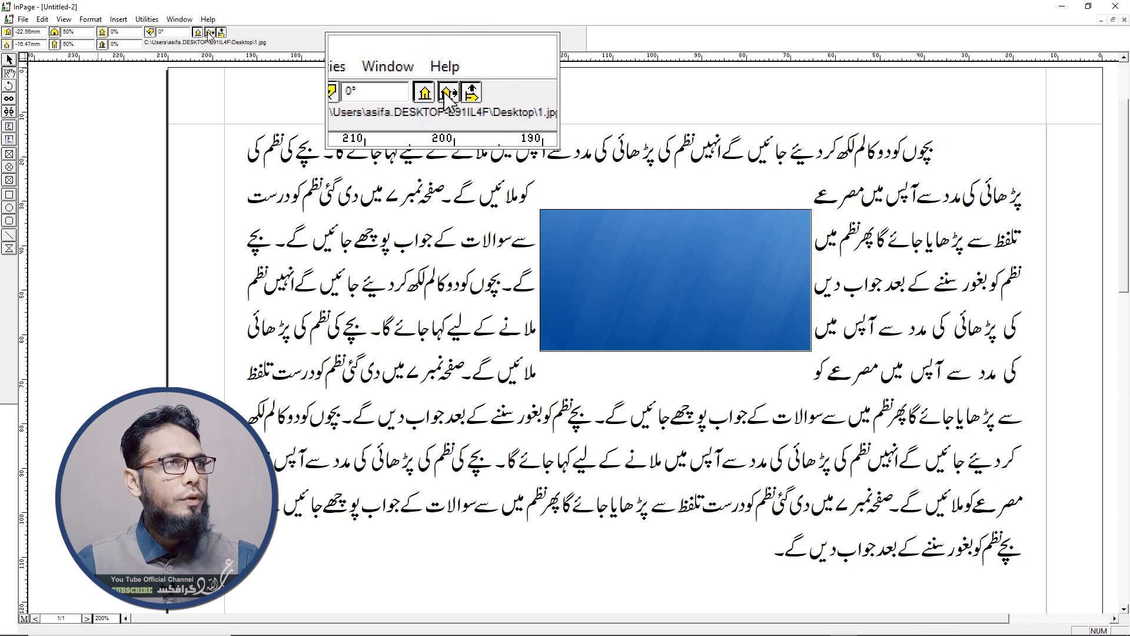
click(222, 32)
click(210, 32)
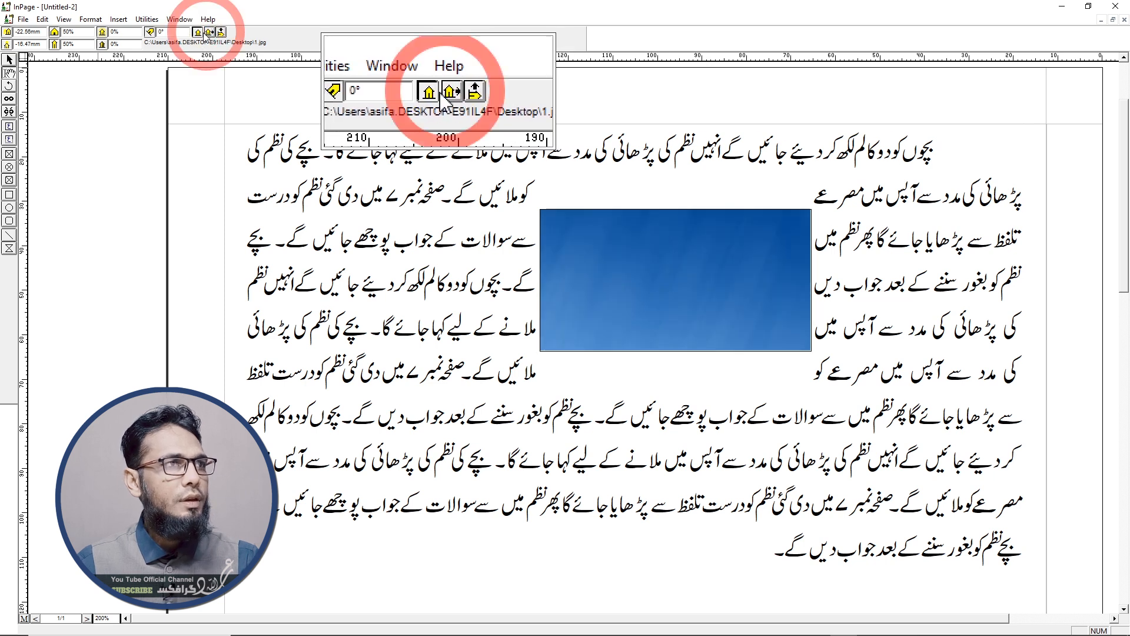
click(210, 32)
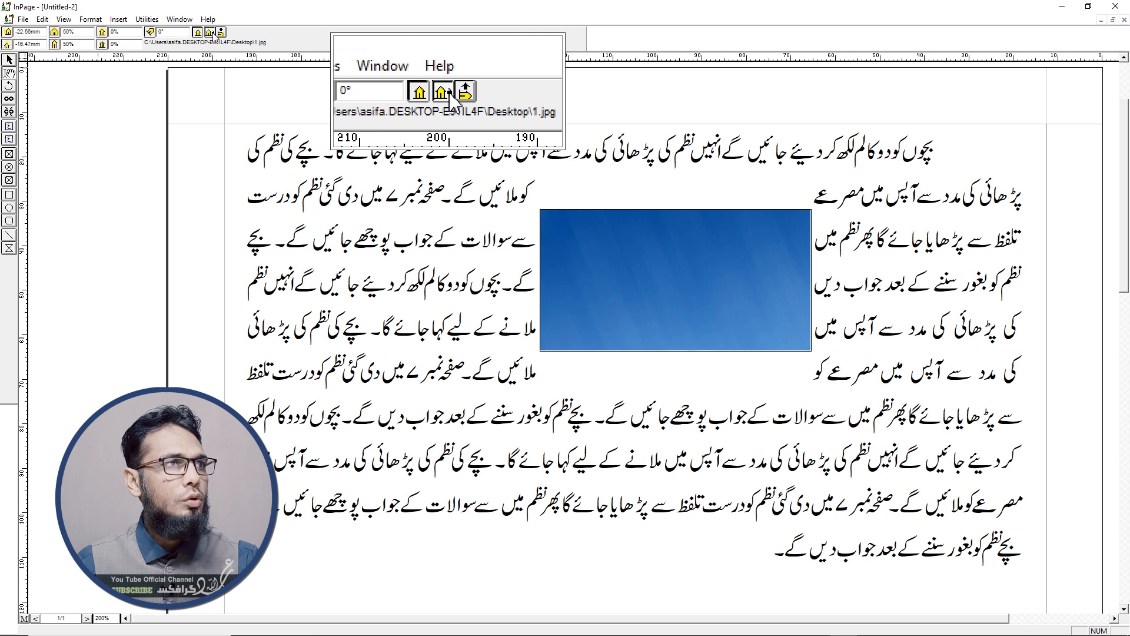
click(221, 32)
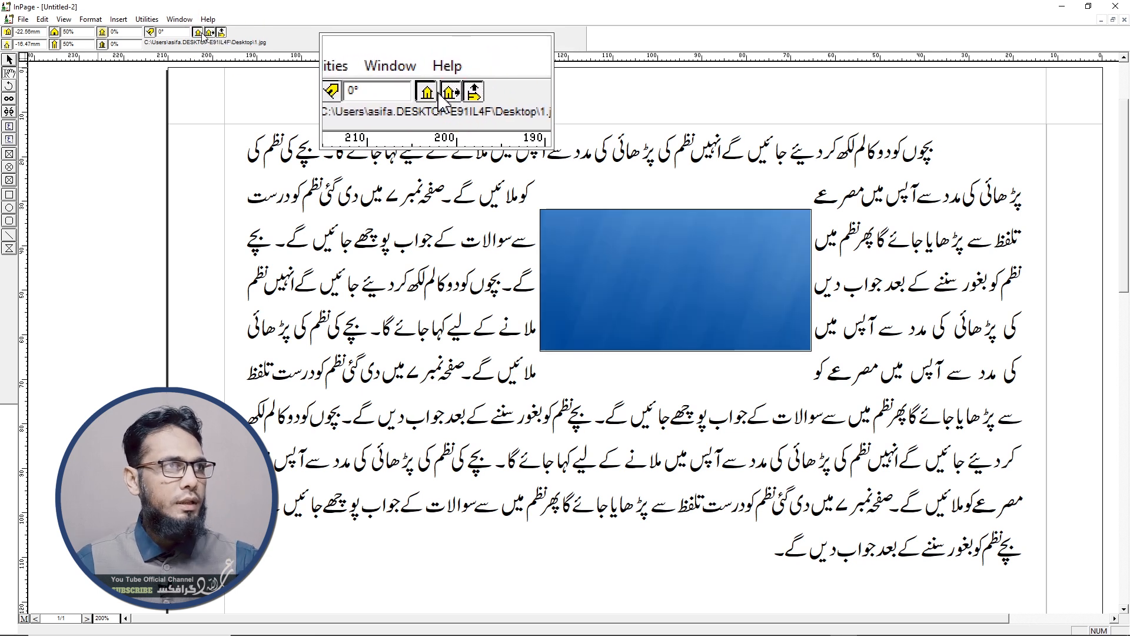
click(221, 32)
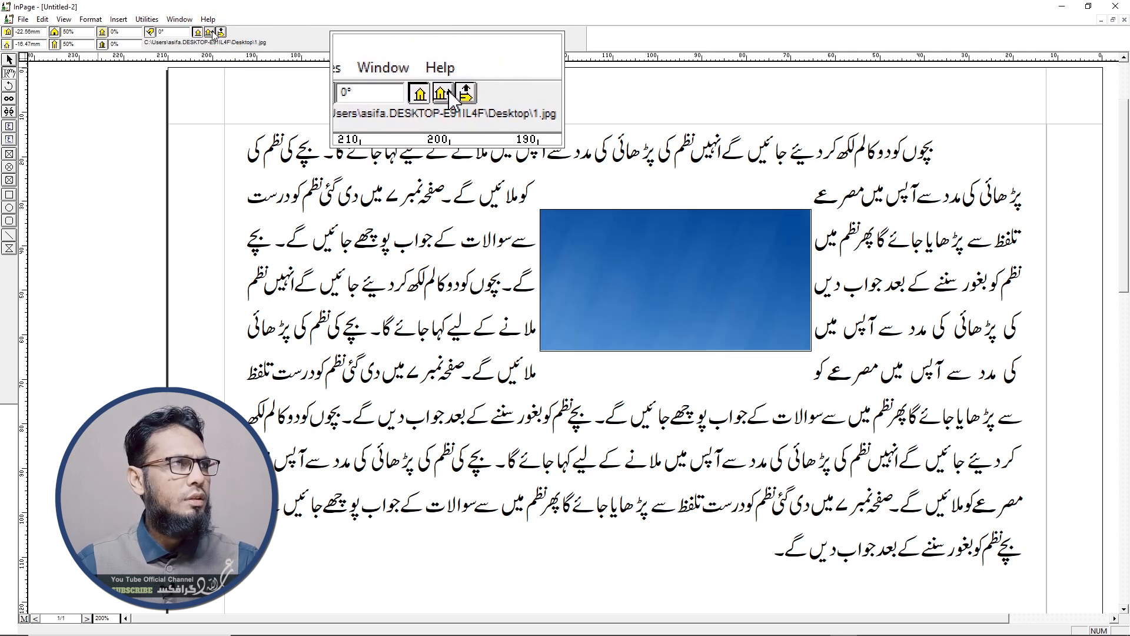
click(210, 32)
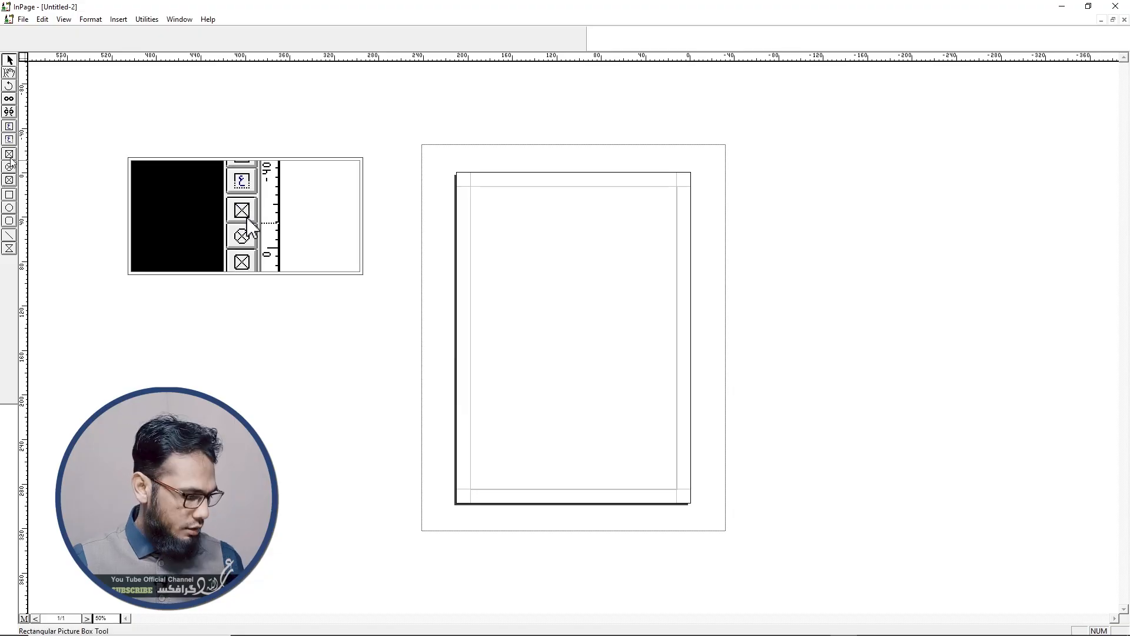
Draw a rectangular picture frame filling the page margins and import the border image 2.jpg from the Desktop into it
click(9, 155)
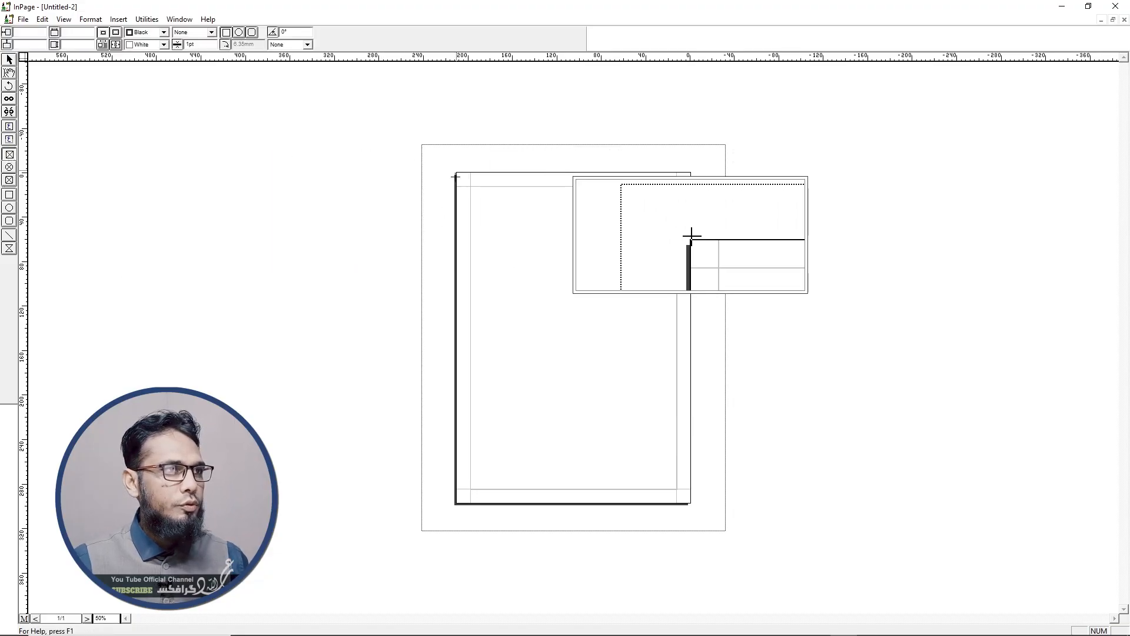
drag(472, 187, 674, 488)
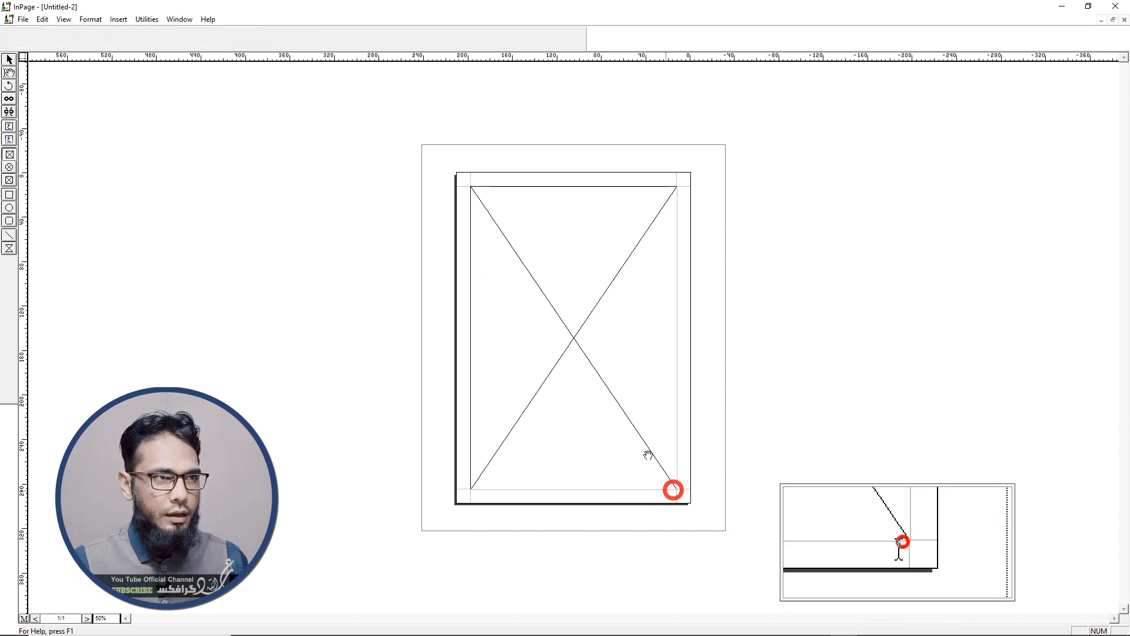
click(589, 272)
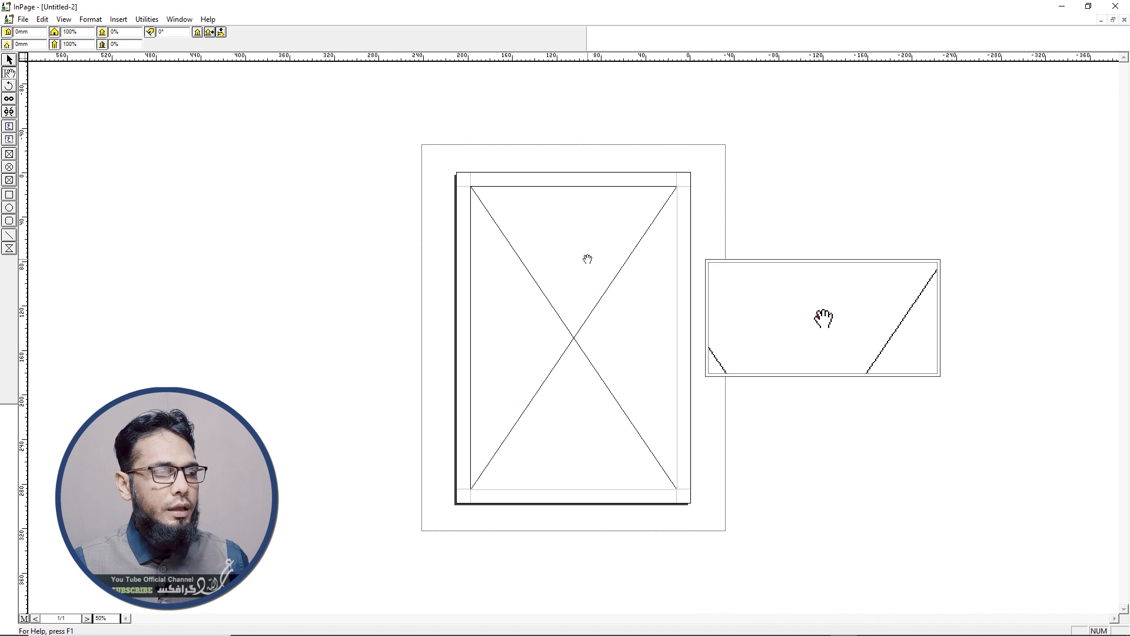
double_click(587, 257)
drag(721, 288, 720, 374)
click(518, 292)
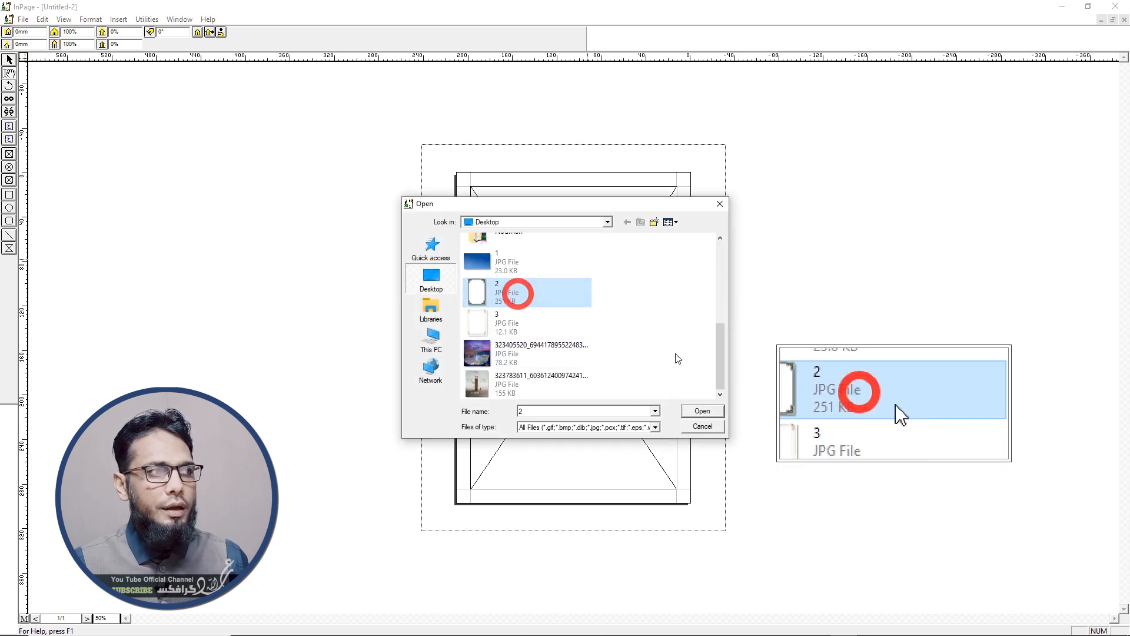
click(711, 412)
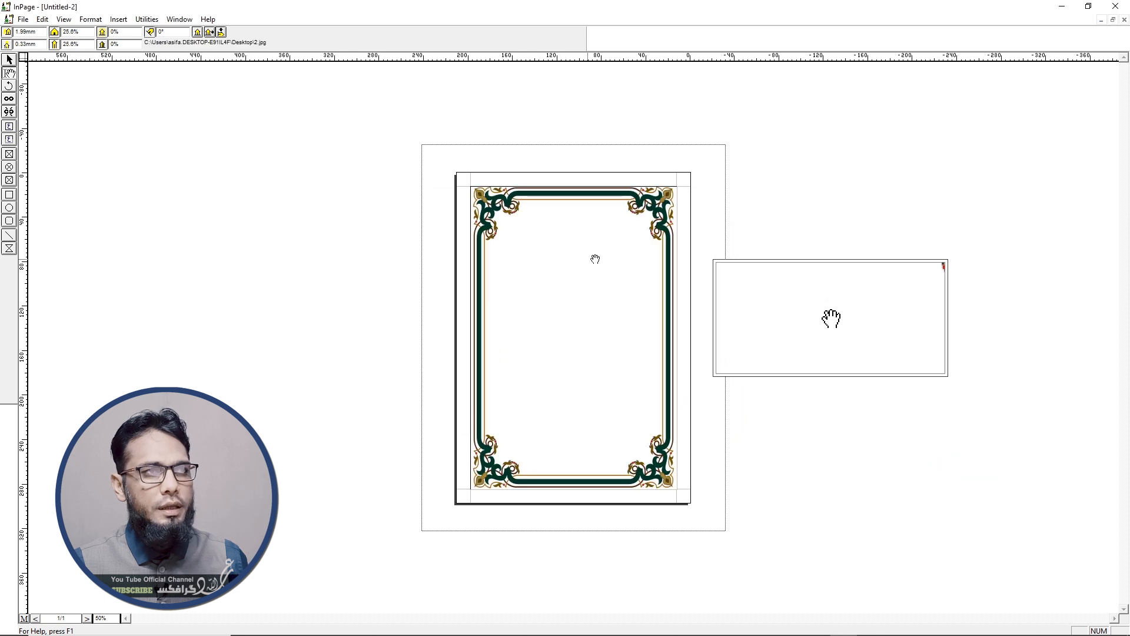
Draw a text frame of about 145 by 231 mm inside the decorative border and place the text cursor in it
click(8, 126)
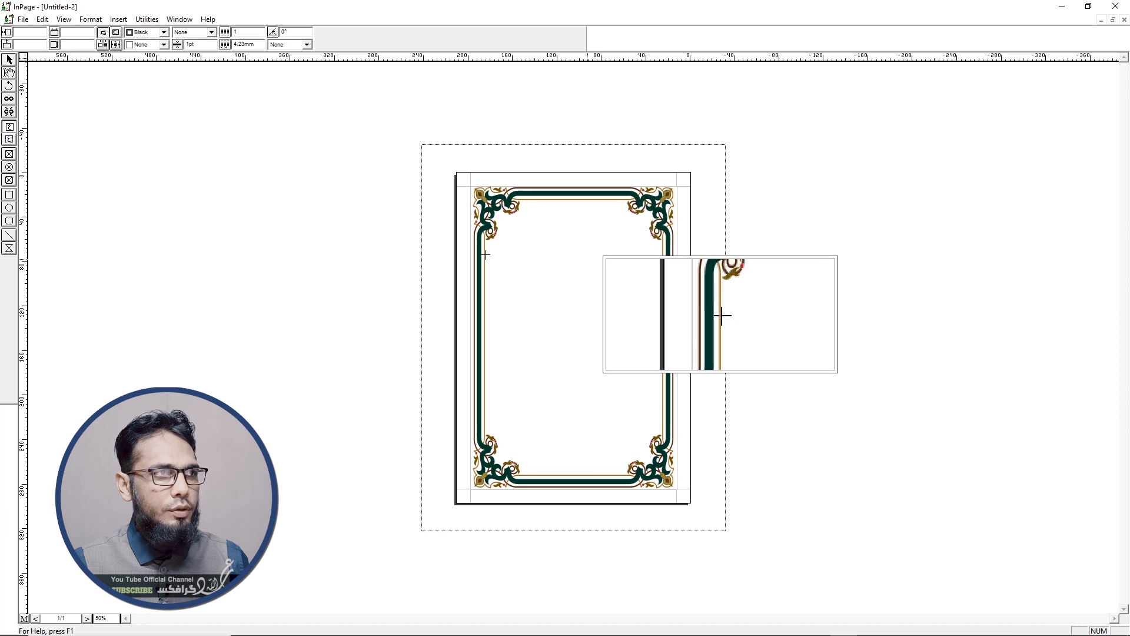
drag(486, 210, 650, 470)
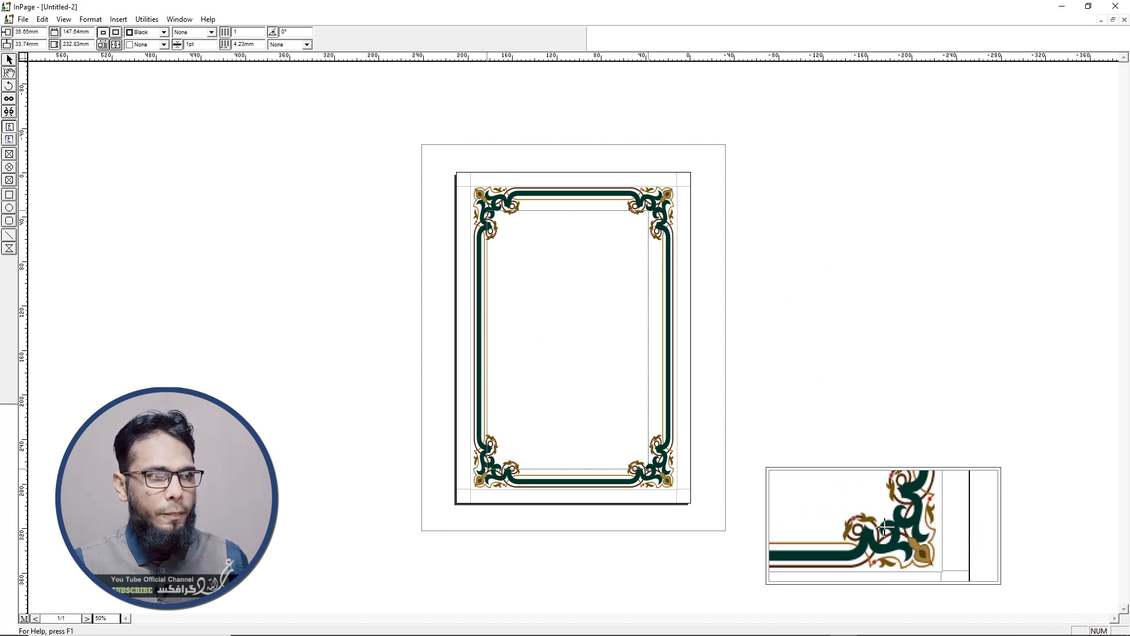
click(620, 247)
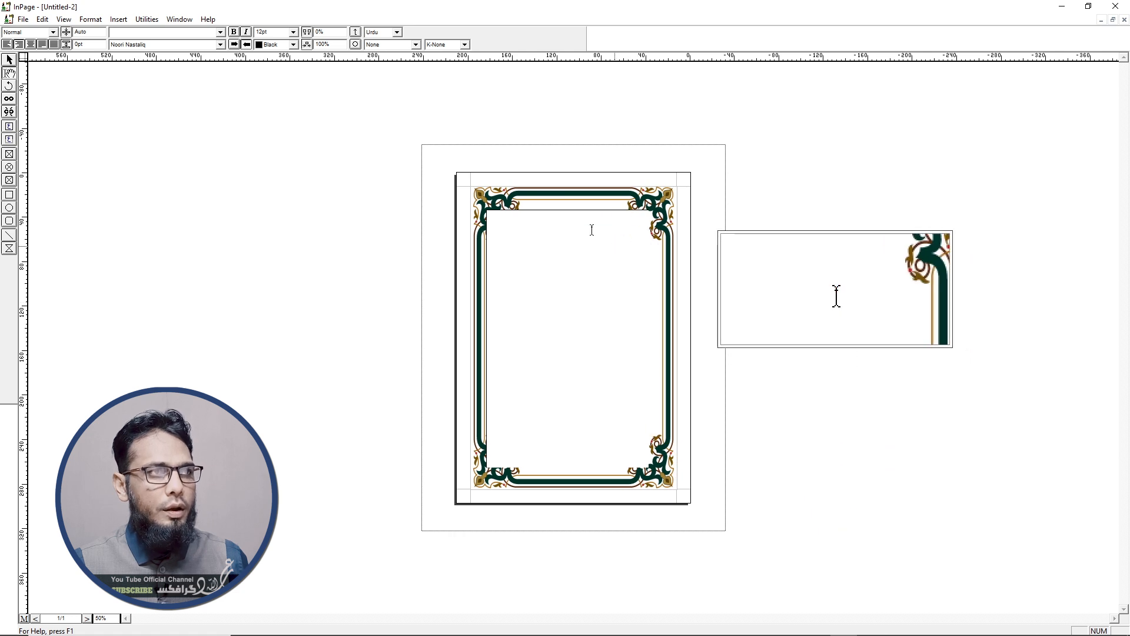
Select the text frame, keep its fill at None and set its border thickness to 0 pt
click(10, 59)
click(508, 214)
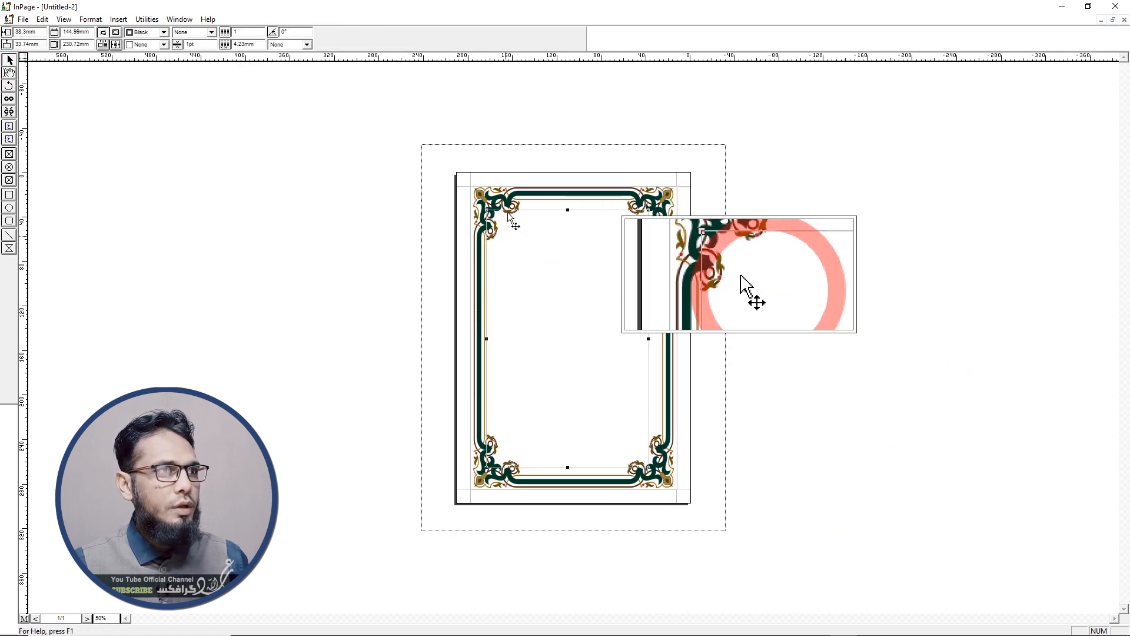
click(176, 41)
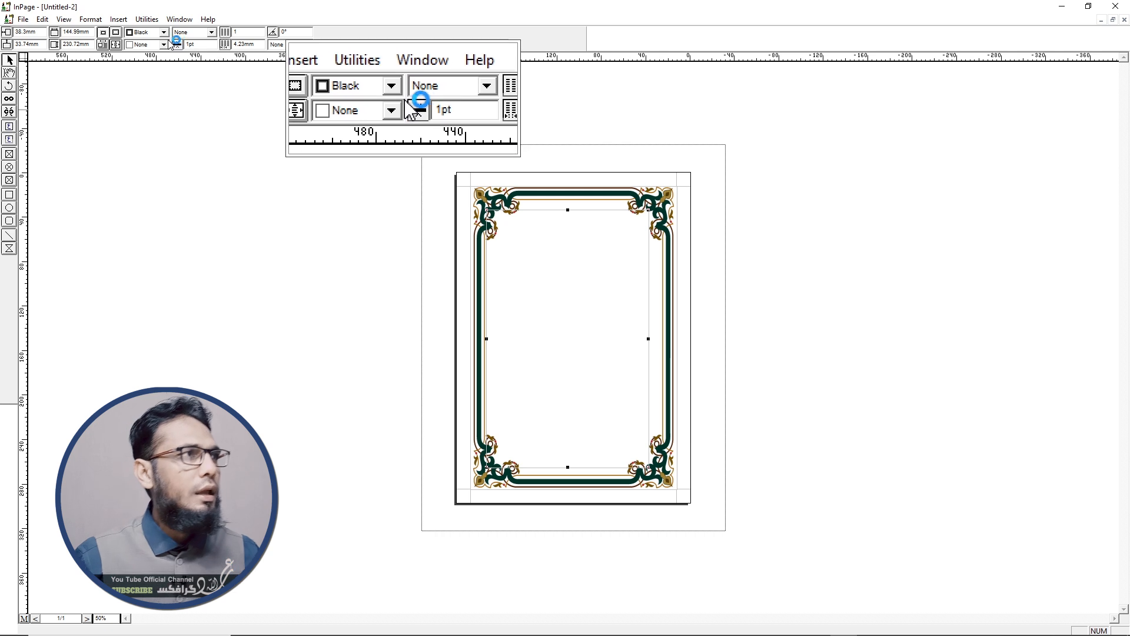
click(163, 45)
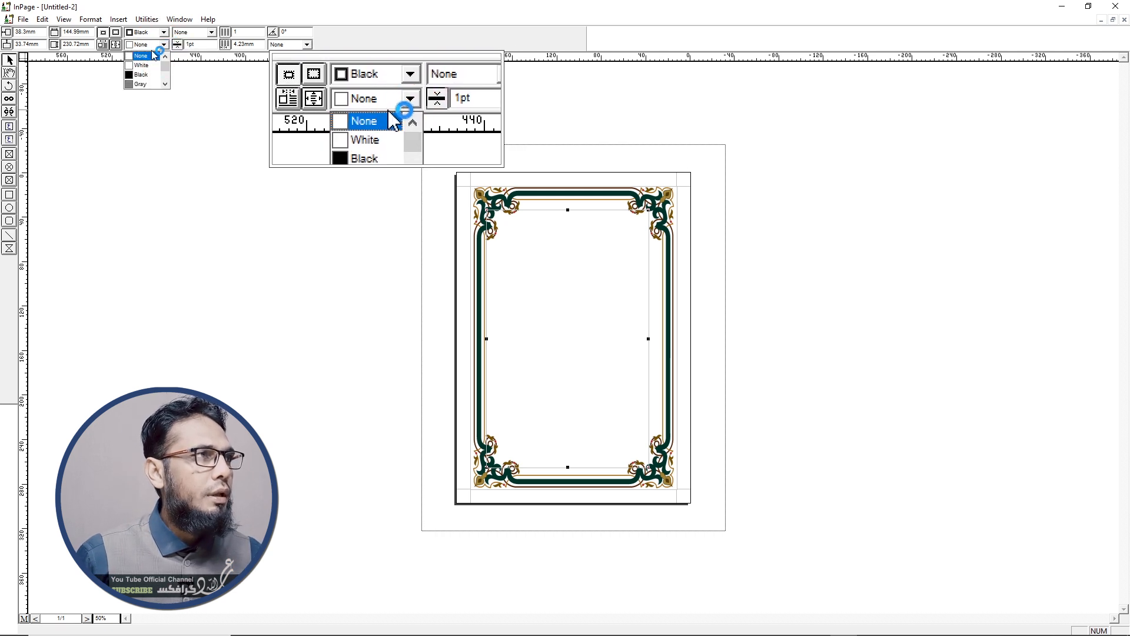
click(154, 55)
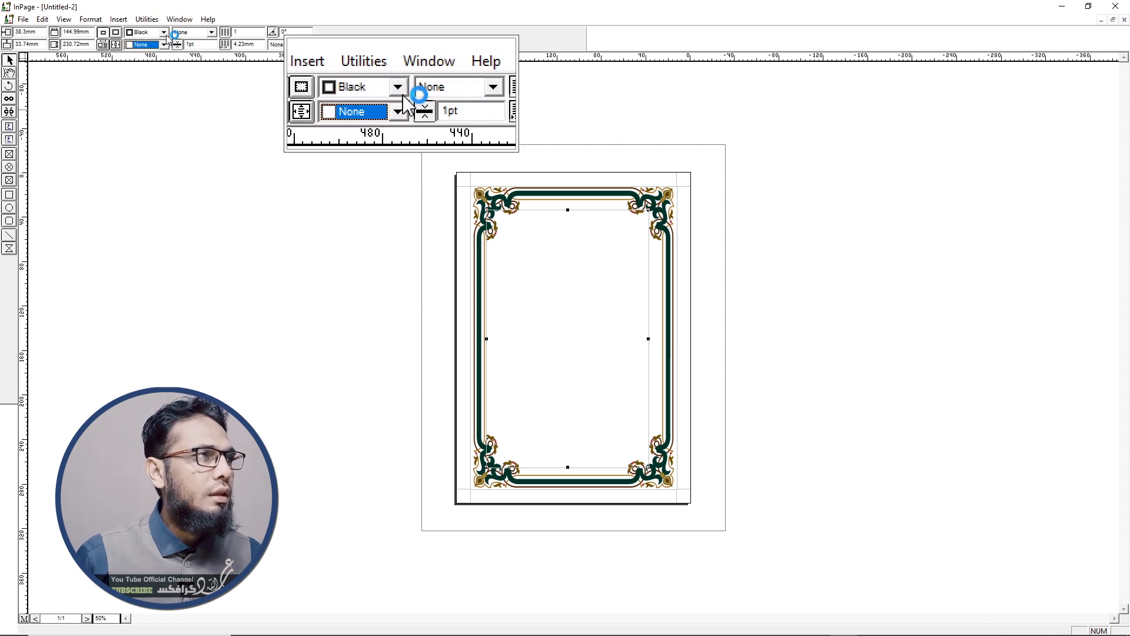
click(165, 34)
click(165, 34)
drag(200, 45, 184, 45)
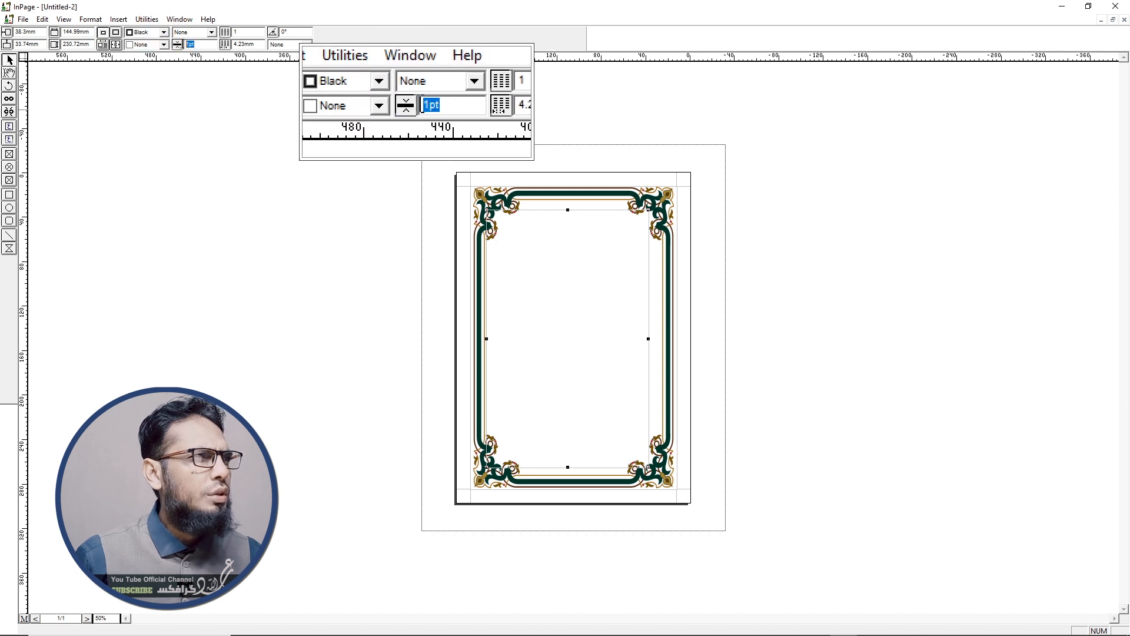
text(0)
key(Return)
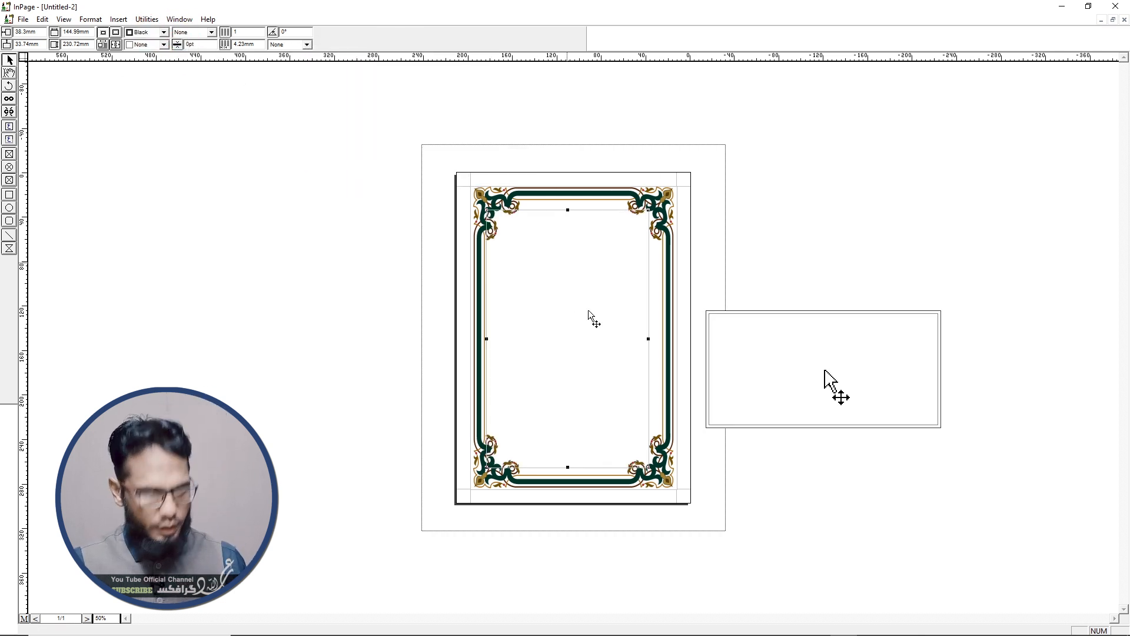
Nudge the text frame rightwards inside the decorative border to a horizontal position of 34.3 mm
click(9, 72)
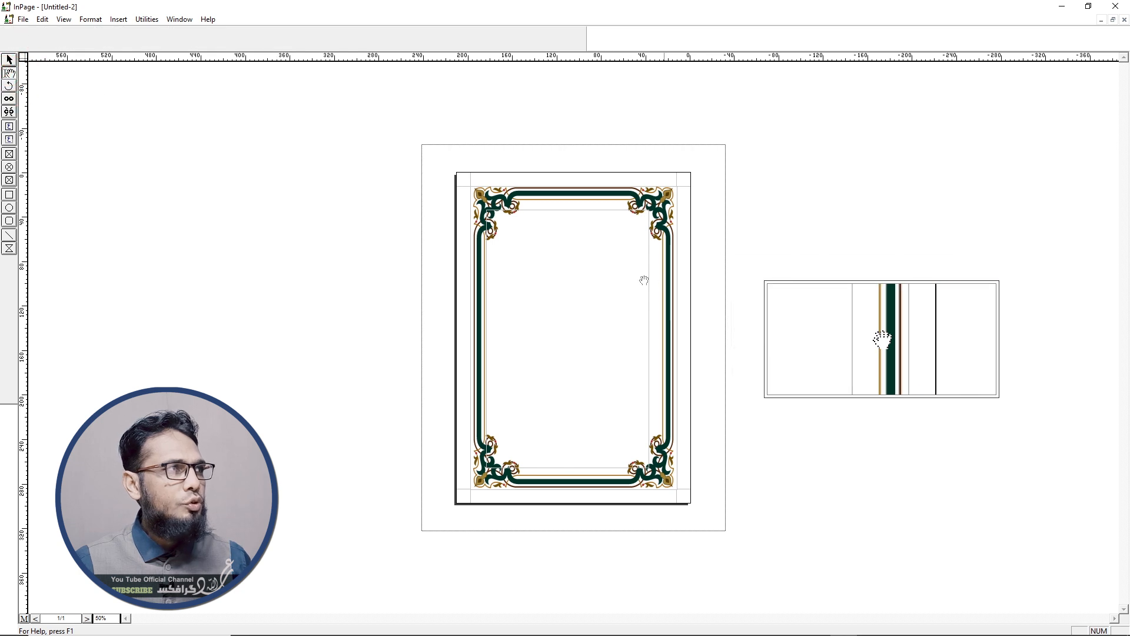
click(638, 277)
click(8, 59)
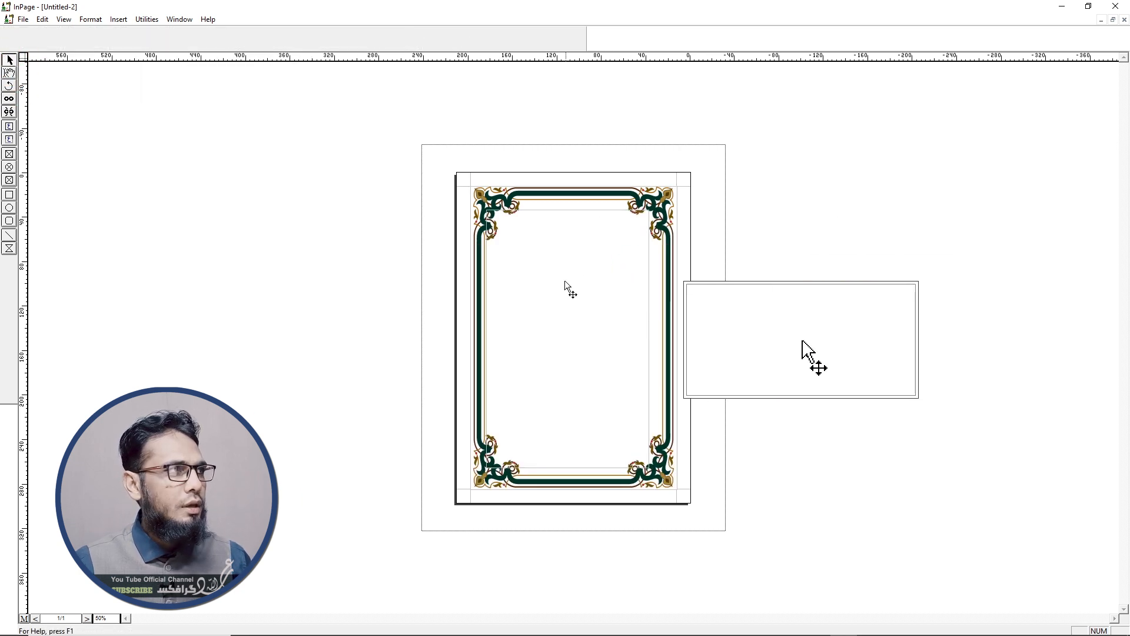
click(565, 282)
key(Right)
key(Right)
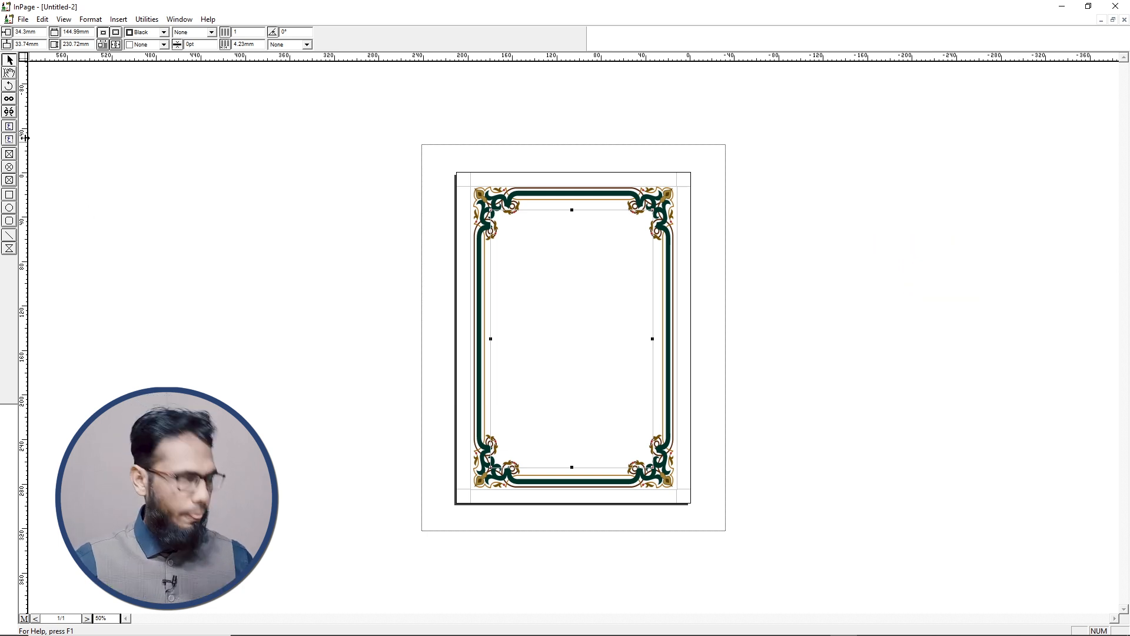
Enter one Urdu sentence in the text frame stating a person's name and the Abdullah Graphics YouTube channel
click(10, 72)
click(633, 231)
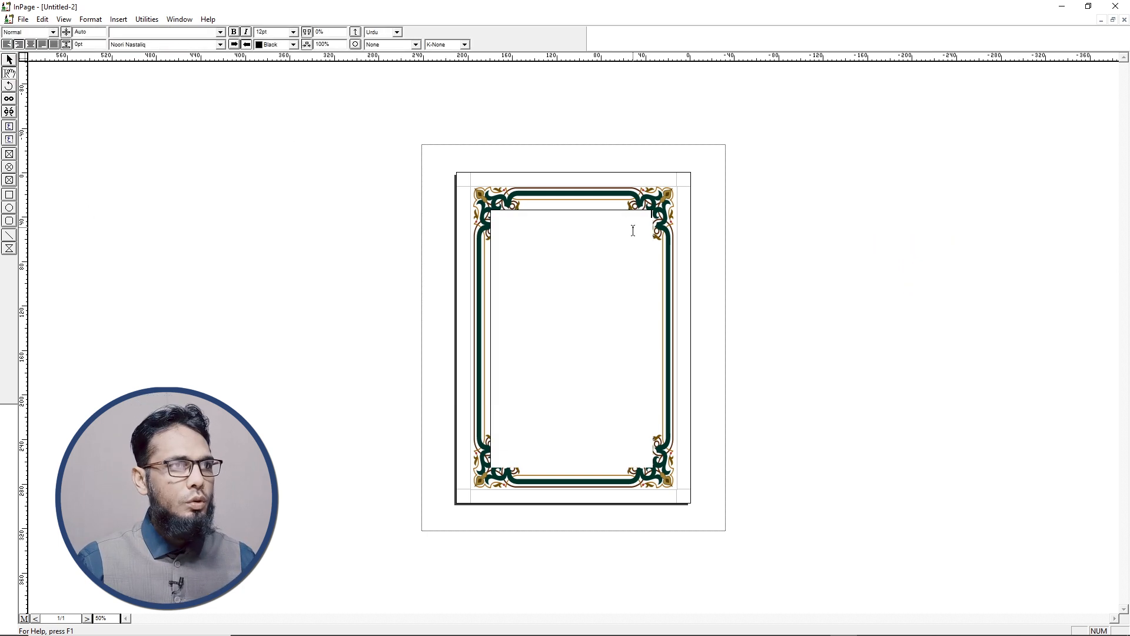
key(ctrl+2)
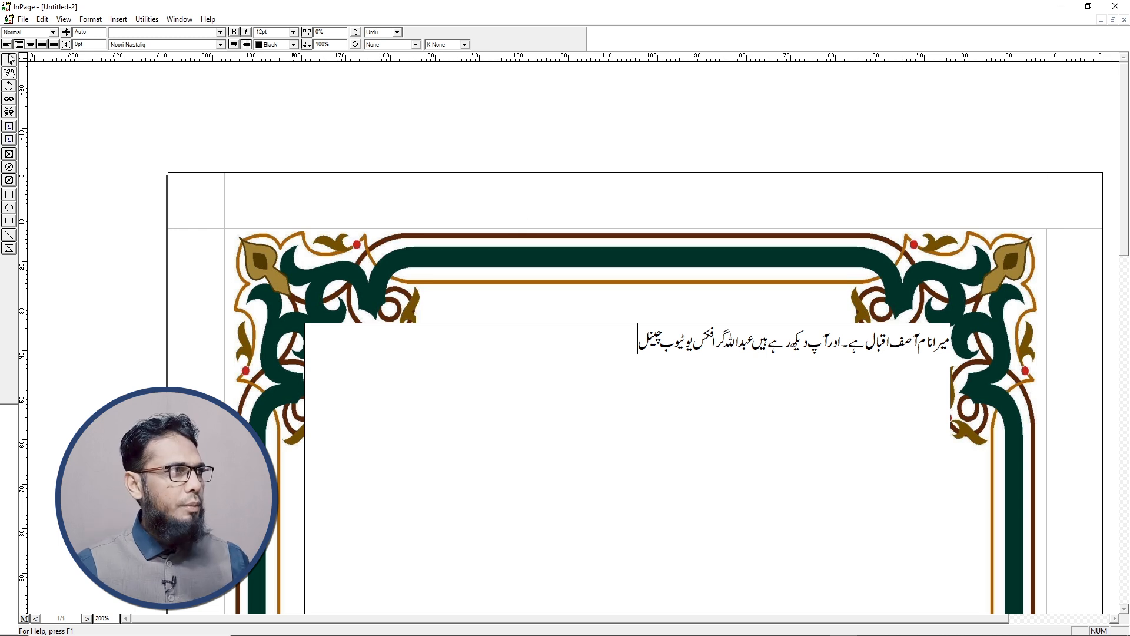
click(10, 60)
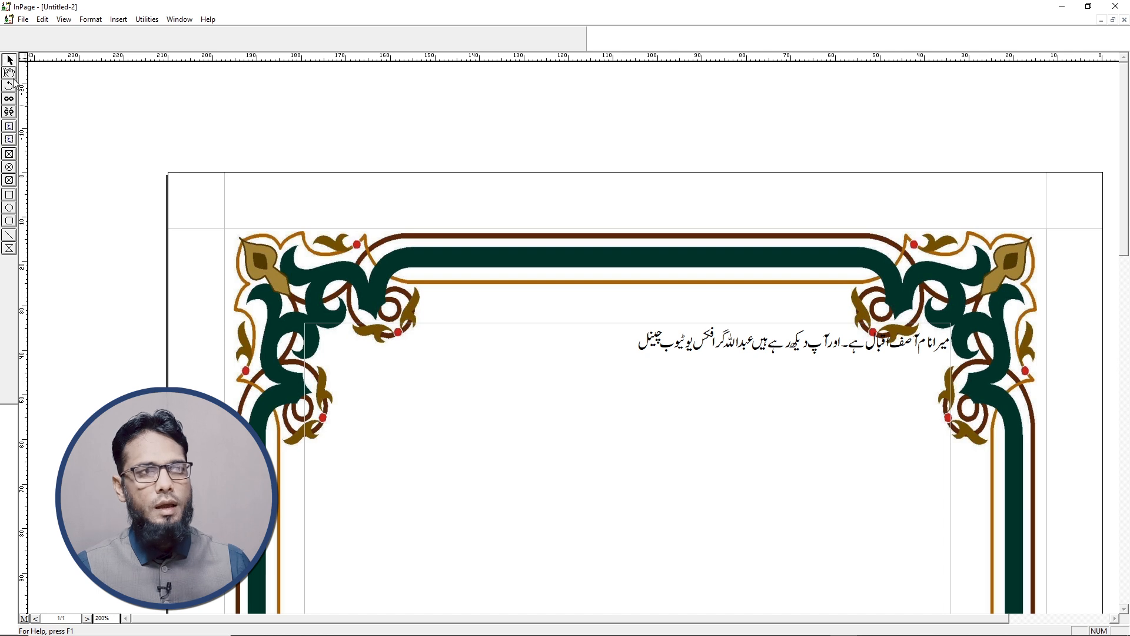
Copy the Urdu sentence and paste it repeatedly as new lines down the text frame, and show the whole page
click(767, 352)
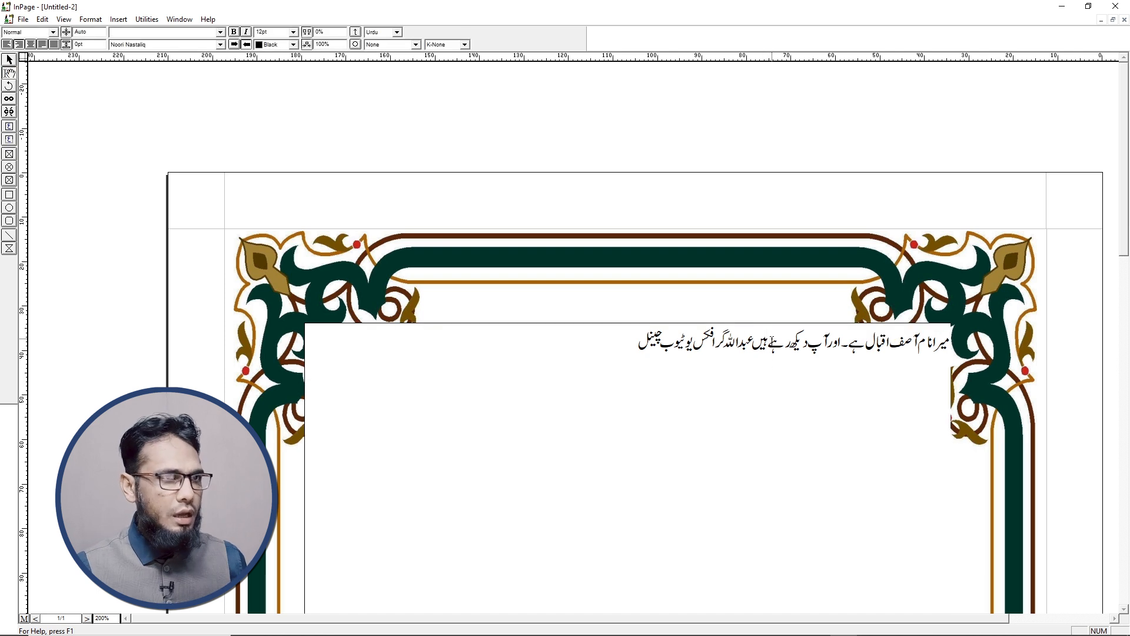
key(ctrl+a)
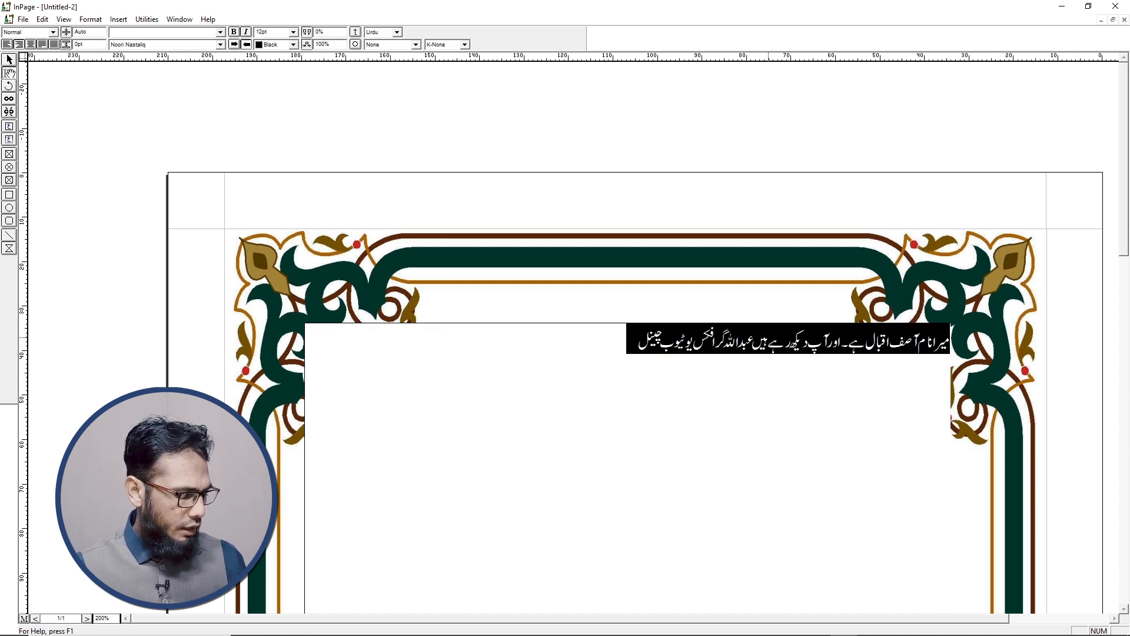
text(میرا نام آصف اقبال ہے۔ اور آپ دیکھ رہے ہیں عبداللہ گرافکس یوٹیوب چینل)
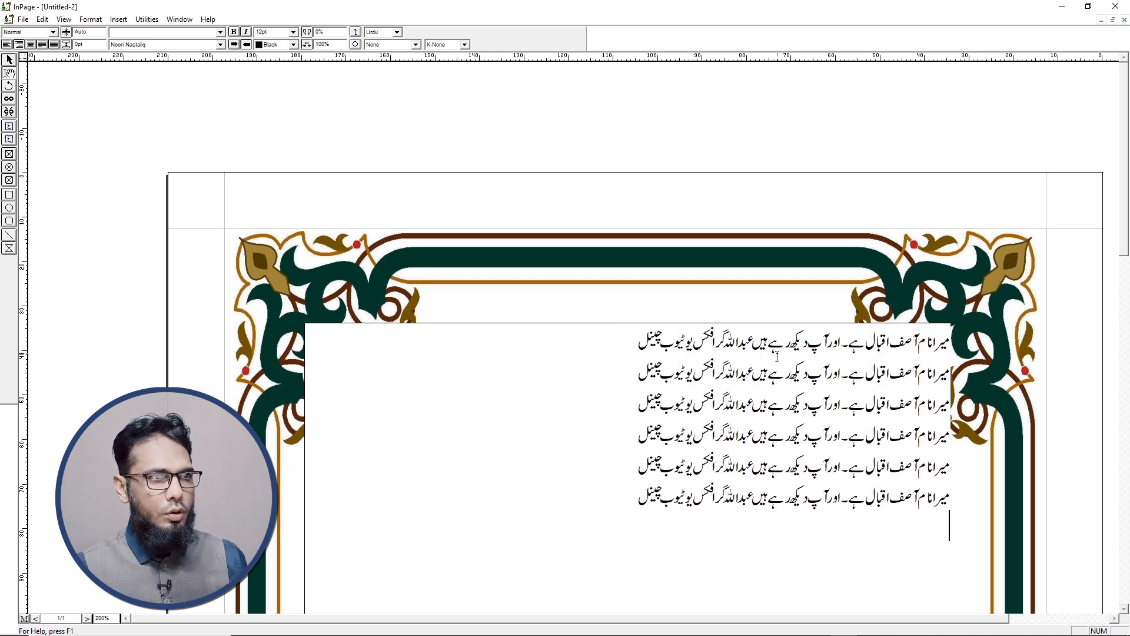
text(میرا نام آصف اقبال ہے۔ اور آپ دیکھ رہے ہیں عبداللہ گرافکس یوٹیوب چینل)
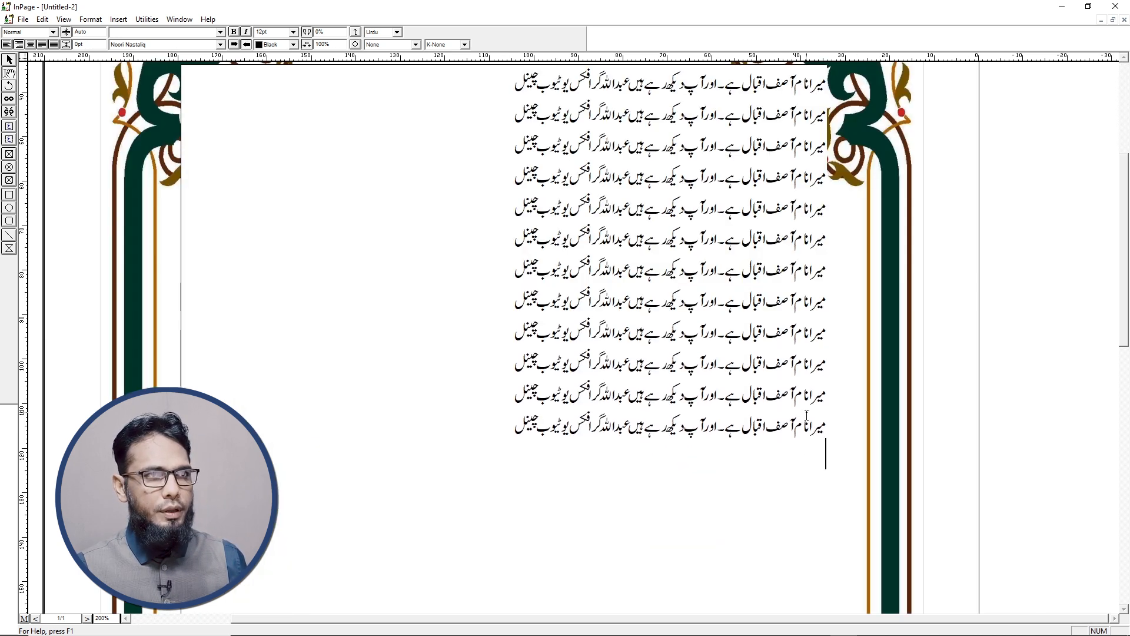
key(ctrl+v)
key(ctrl+v)
key(ctrl+5)
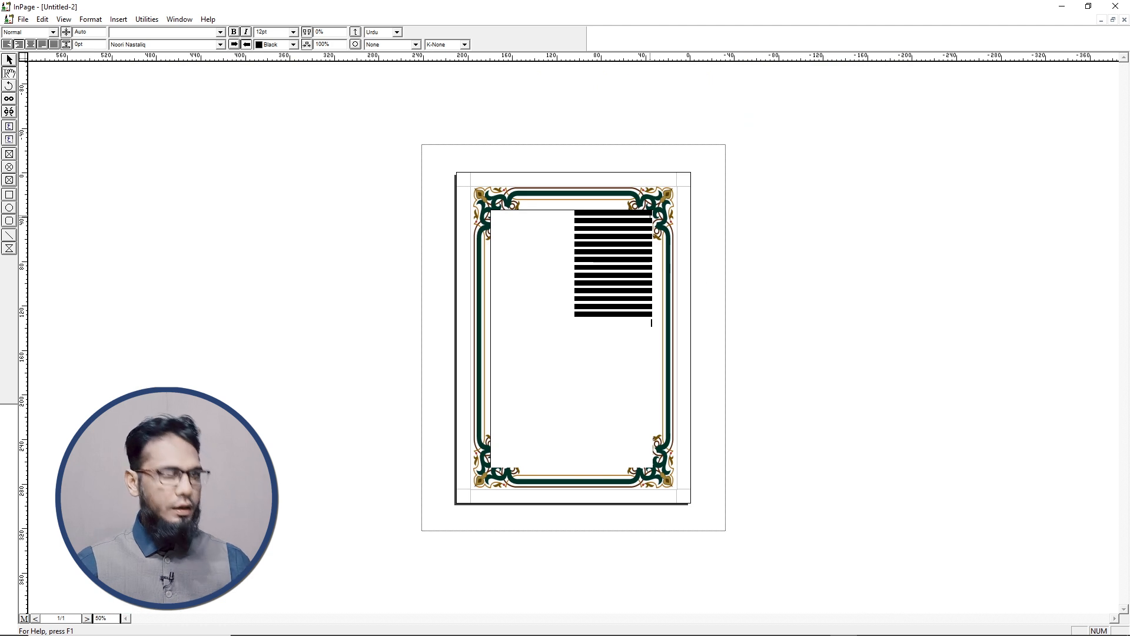
key(ctrl+1)
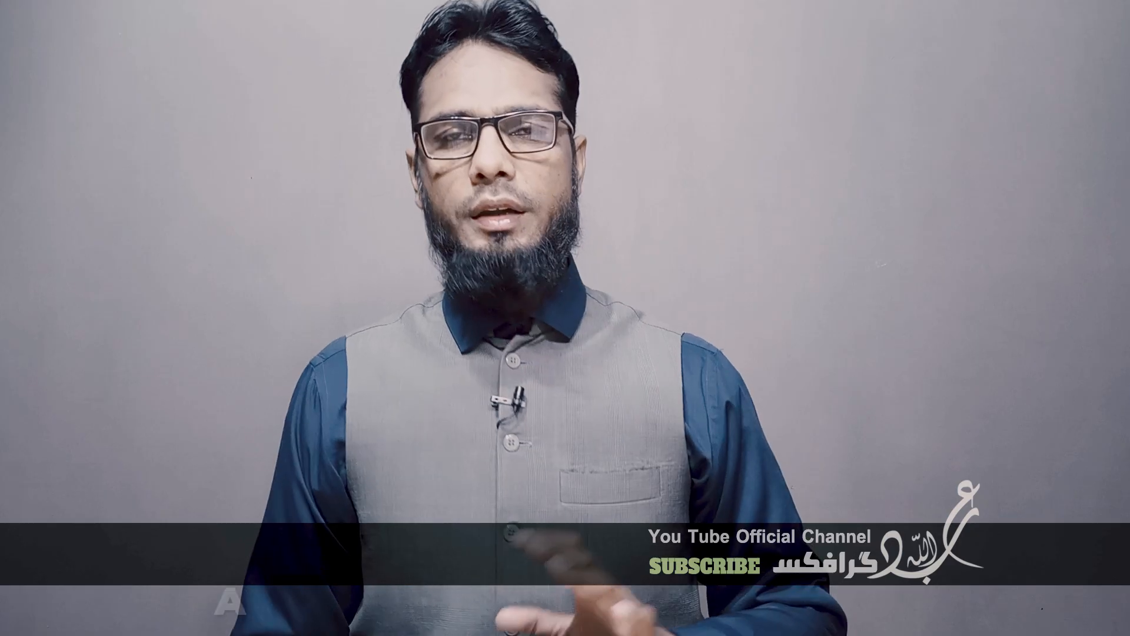